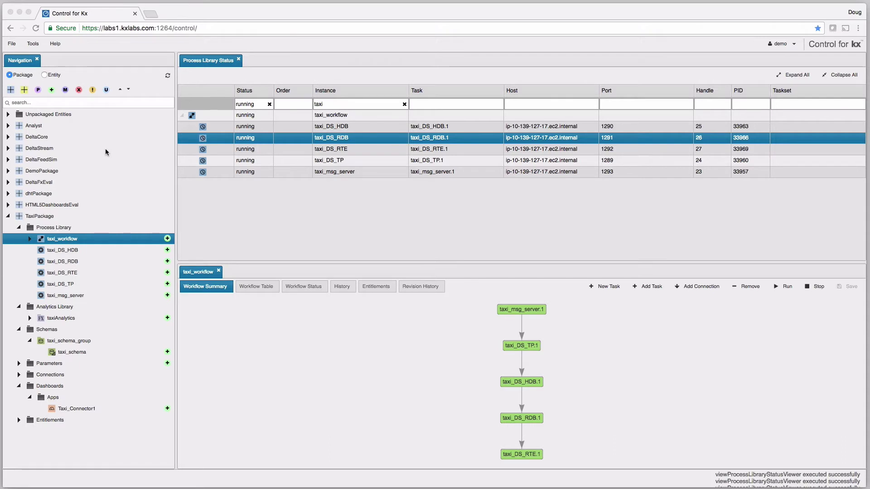
Group the navigation tree by entity and look through the Instances, Tasks and Connections folders, leaving each collapsed.
{"action": "left_click", "coordinate": [46, 77]}
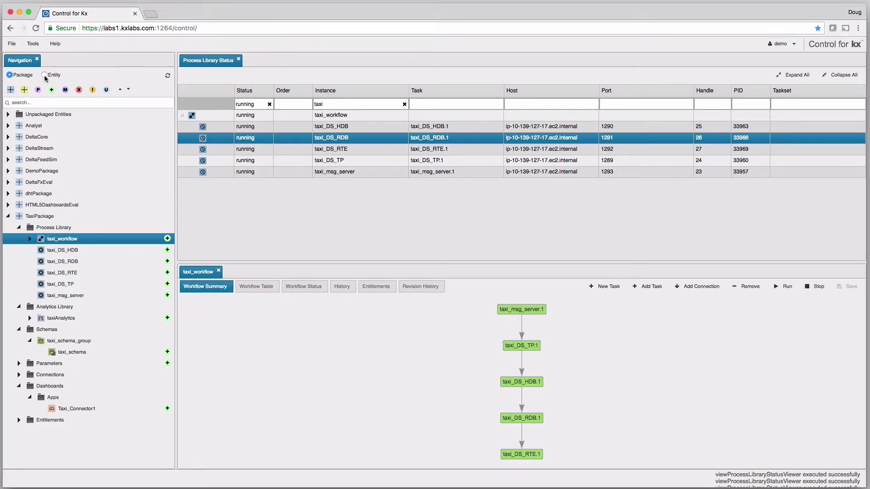
{"action": "left_click", "coordinate": [46, 76]}
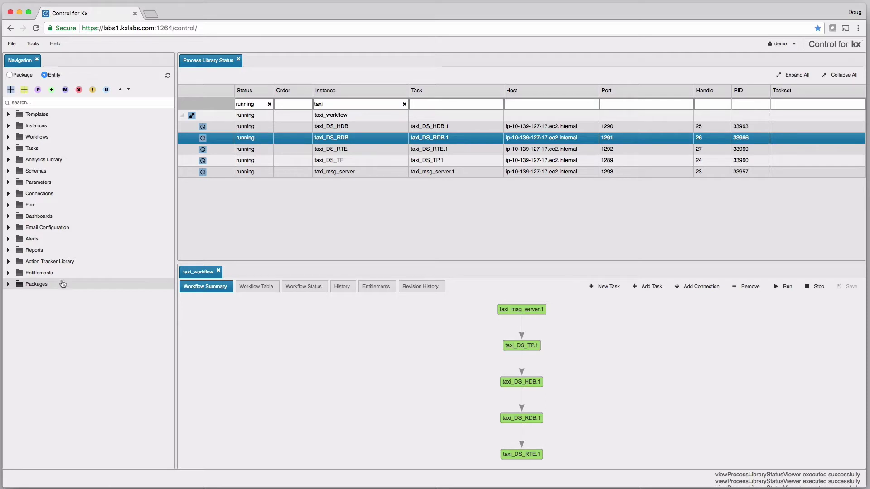
{"action": "left_click", "coordinate": [9, 126]}
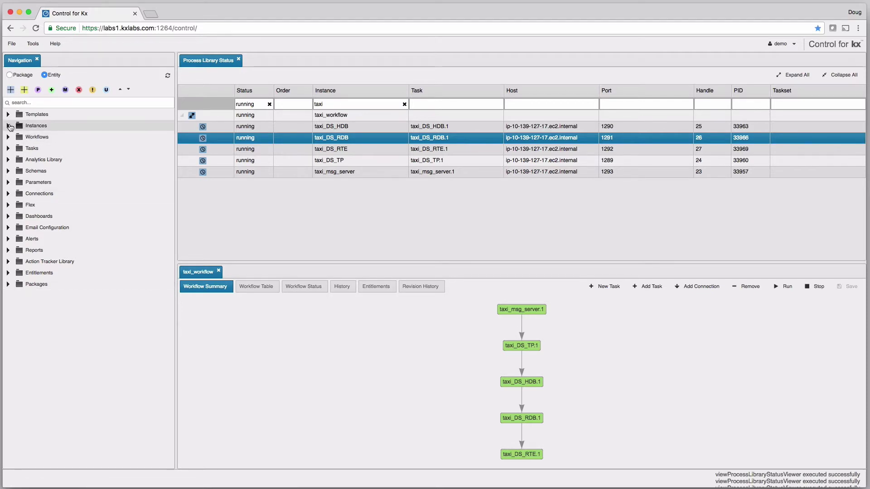
{"action": "left_click", "coordinate": [9, 125]}
{"action": "left_click", "coordinate": [8, 149]}
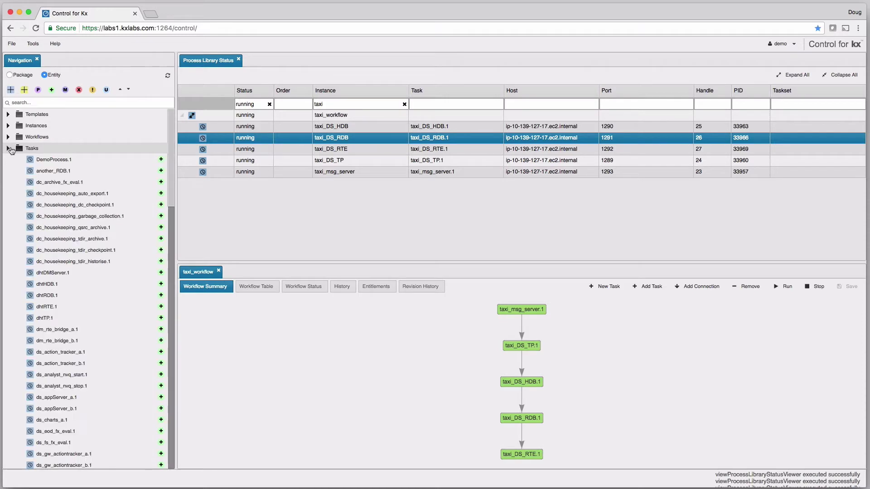
{"action": "left_click", "coordinate": [8, 148]}
{"action": "left_click", "coordinate": [13, 194]}
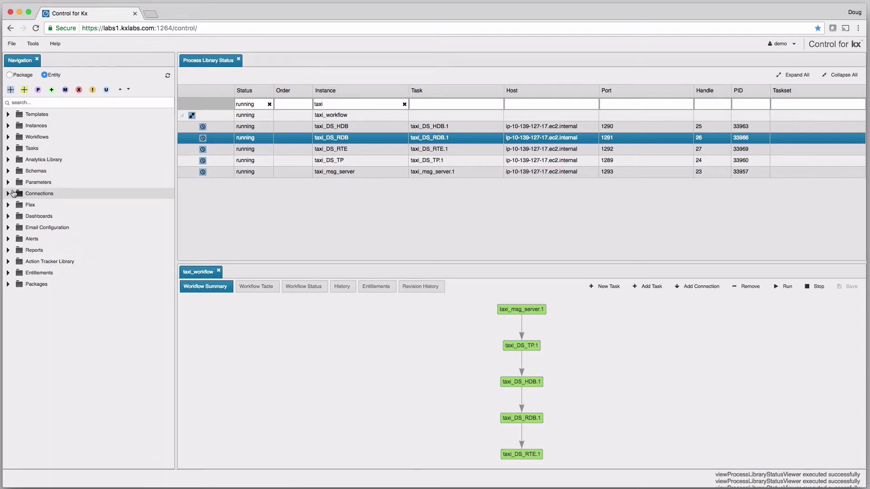
{"action": "left_click", "coordinate": [13, 193]}
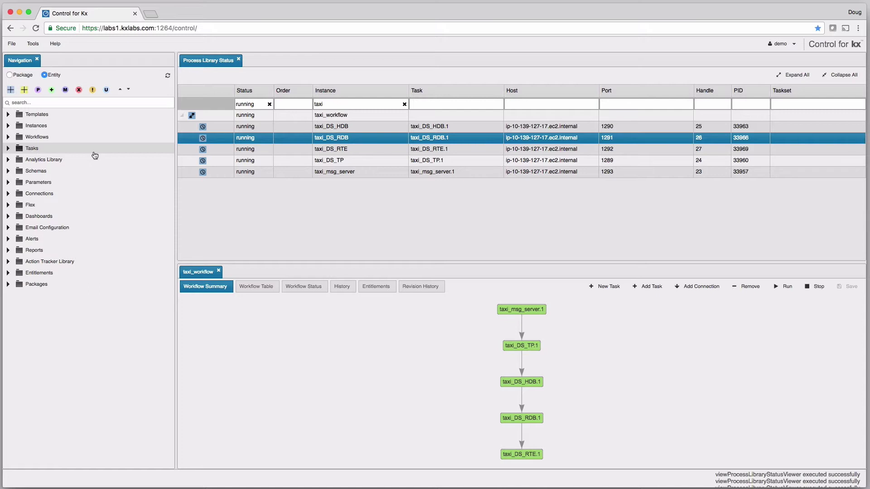
Group the navigation tree by package again and look at the folders inside the DeltaCore package.
{"action": "left_click", "coordinate": [10, 75]}
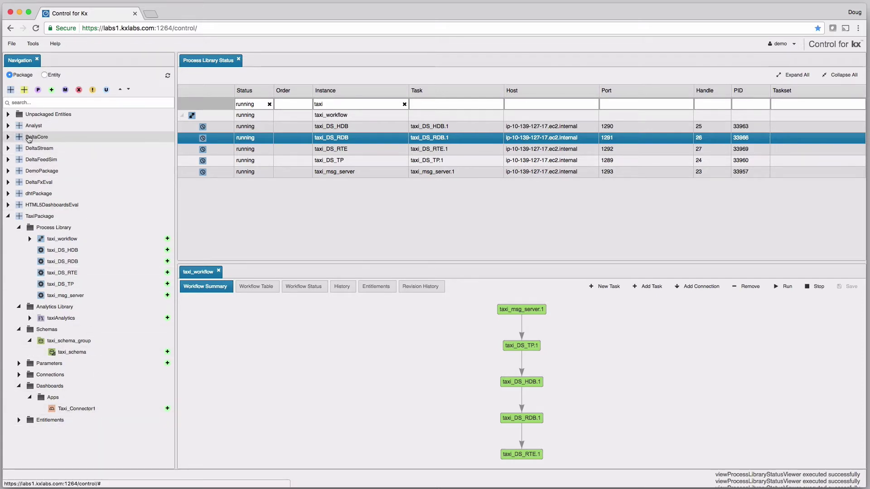
{"action": "left_click", "coordinate": [66, 139]}
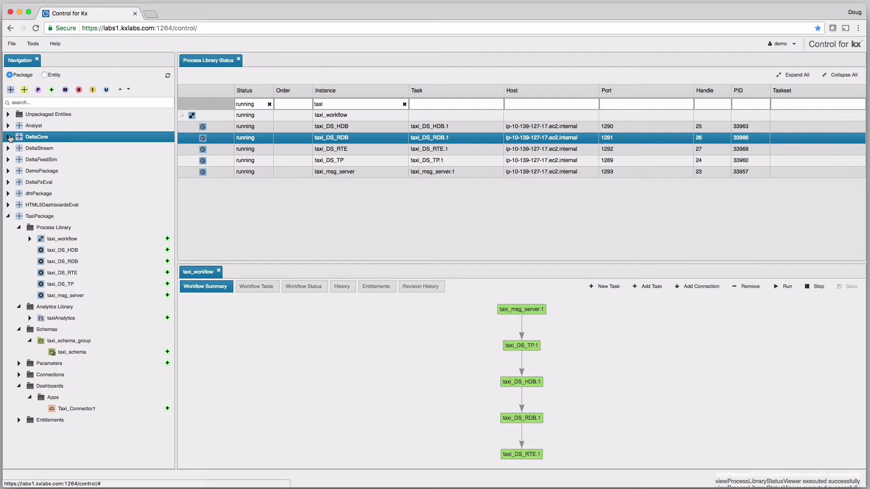
{"action": "left_click", "coordinate": [9, 137]}
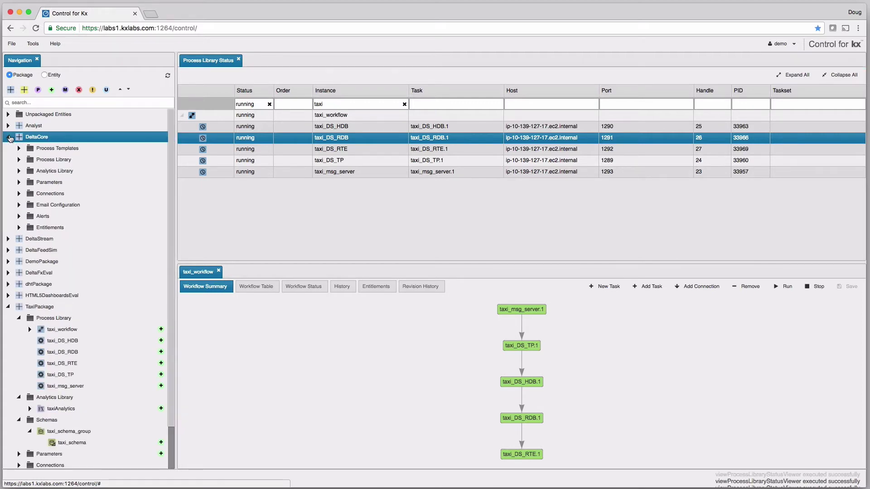
{"action": "left_click", "coordinate": [8, 137]}
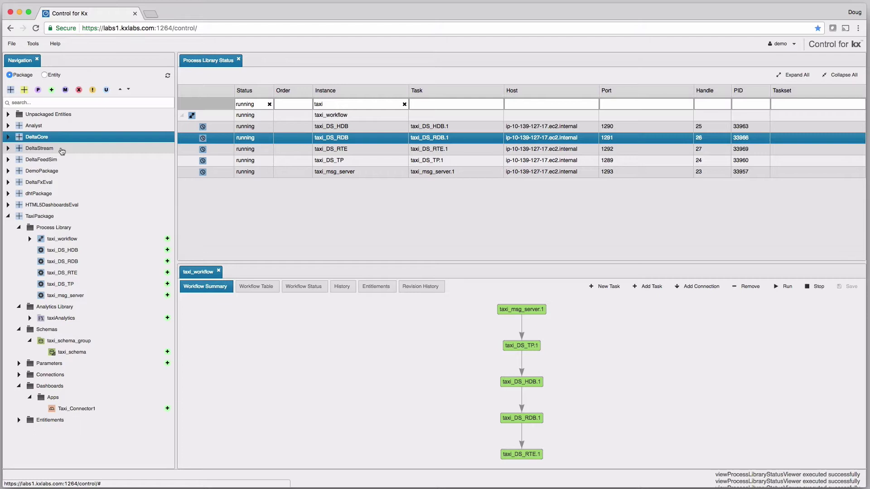
Examine TaxiPackage's process library, viewing the tasks inside taxi_workflow and selecting the taxi_DS_RDB and taxi_DS_RTE instances.
{"action": "left_click", "coordinate": [48, 219]}
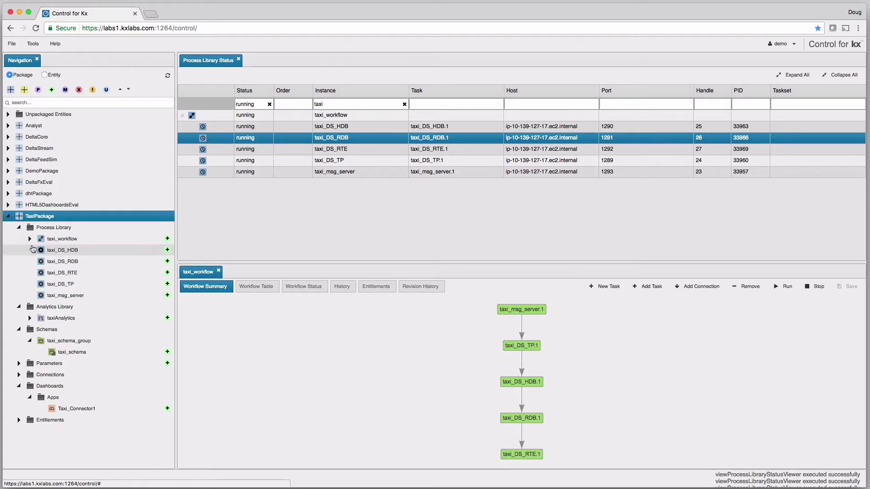
{"action": "left_click", "coordinate": [76, 240]}
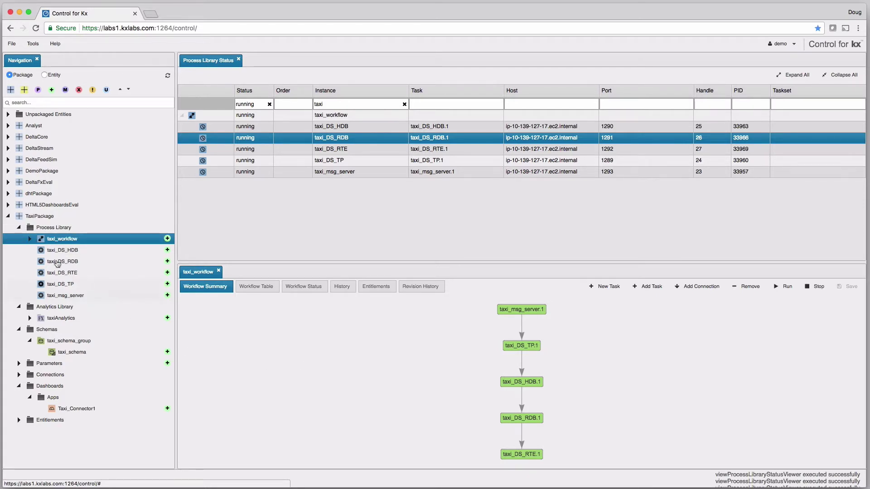
{"action": "left_click", "coordinate": [30, 238]}
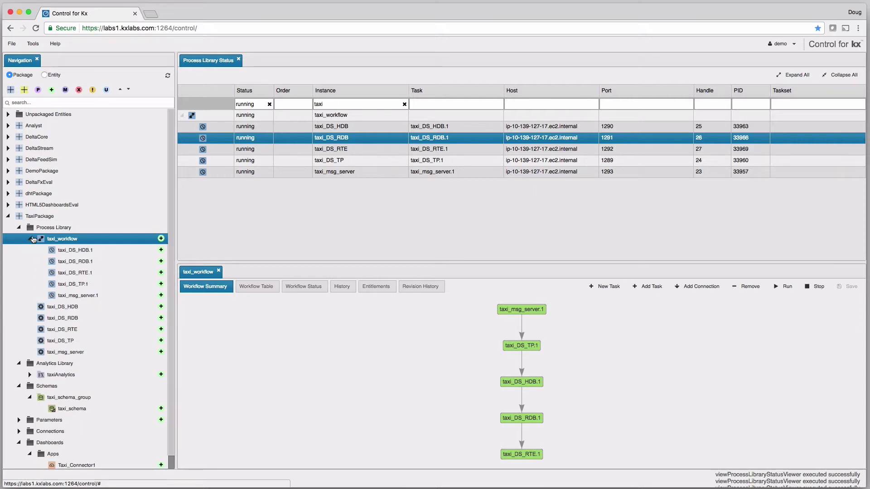
{"action": "left_click", "coordinate": [30, 239]}
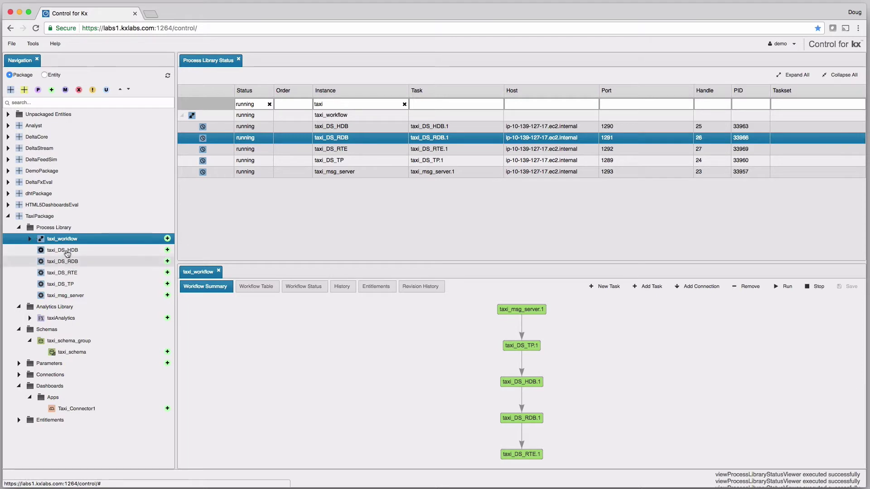
{"action": "left_click", "coordinate": [62, 262]}
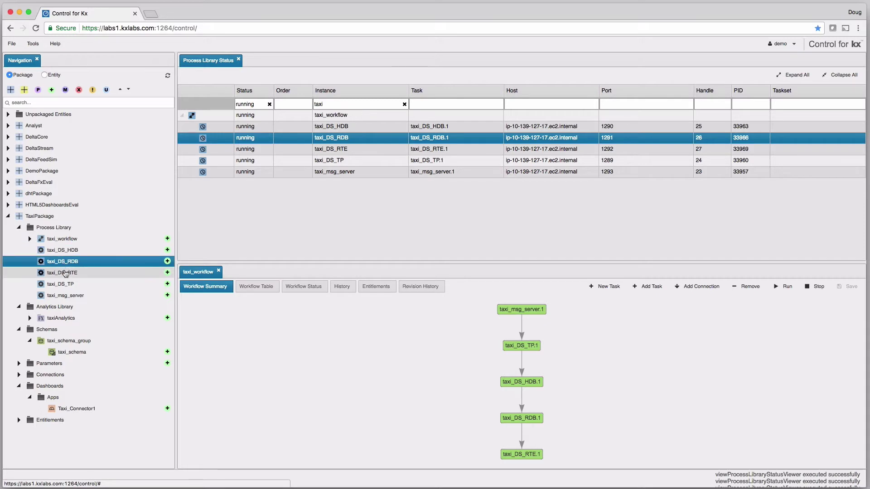
{"action": "left_click", "coordinate": [64, 273], "text": "shift"}
{"action": "left_click", "coordinate": [64, 273]}
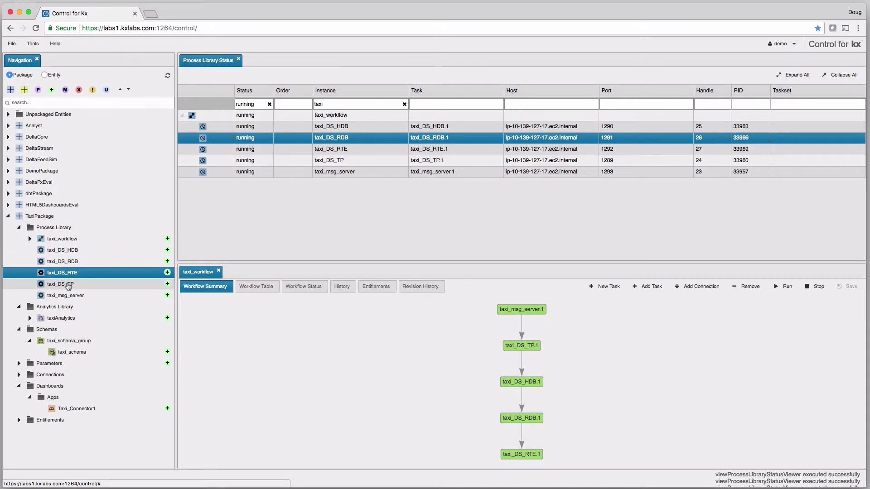
Look through TaxiPackage's analytics, schemas and connections, selecting taxi_connection_from_dashboard and the Taxi_Connector1 dashboard.
{"action": "left_click", "coordinate": [48, 306]}
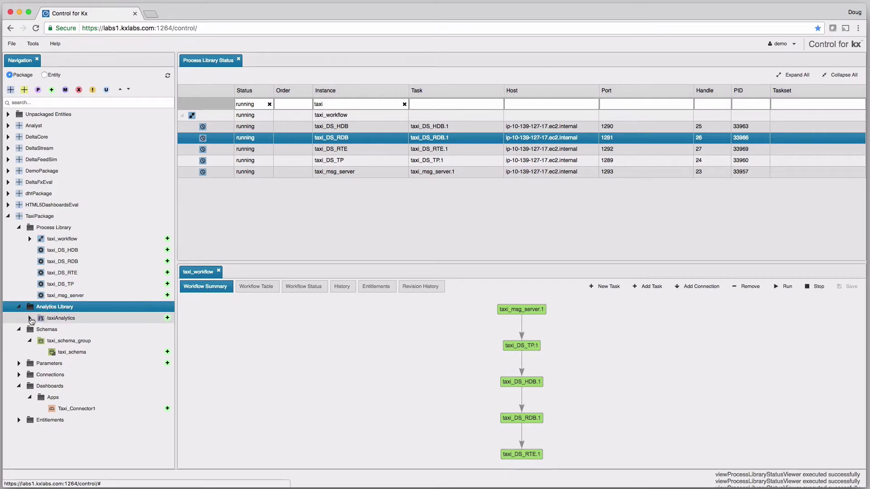
{"action": "left_click", "coordinate": [30, 319]}
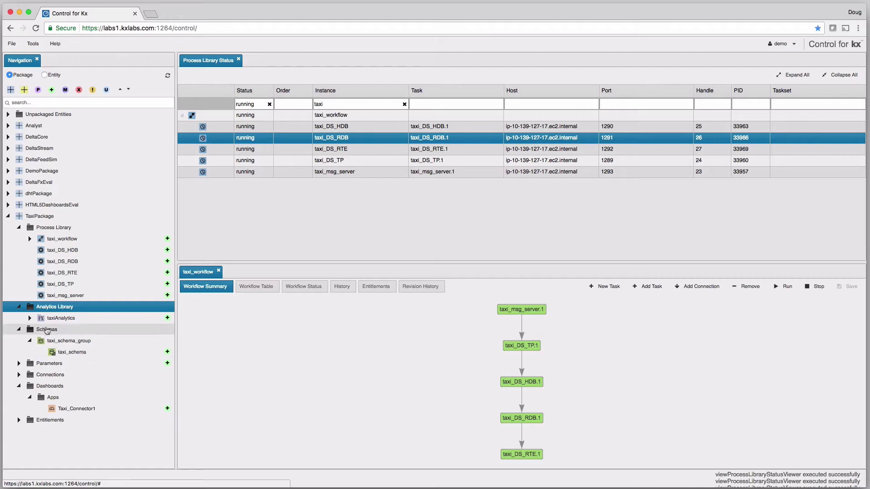
{"action": "left_click", "coordinate": [47, 330]}
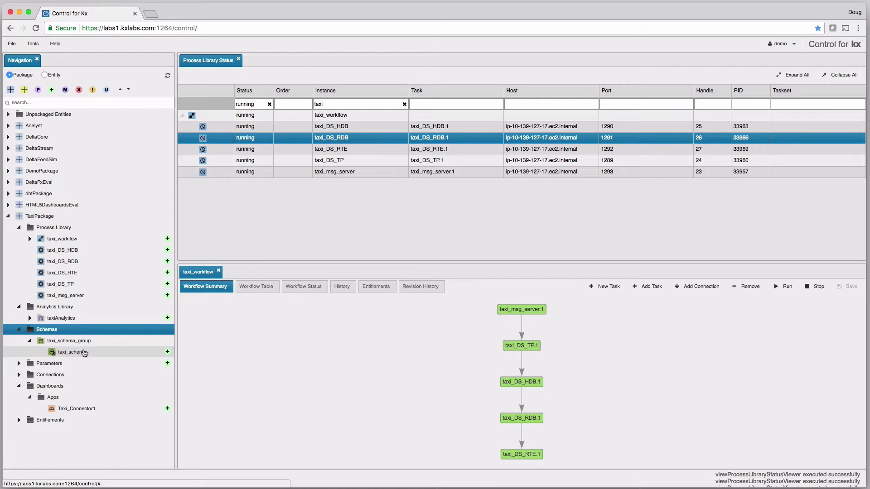
{"action": "left_click", "coordinate": [19, 375]}
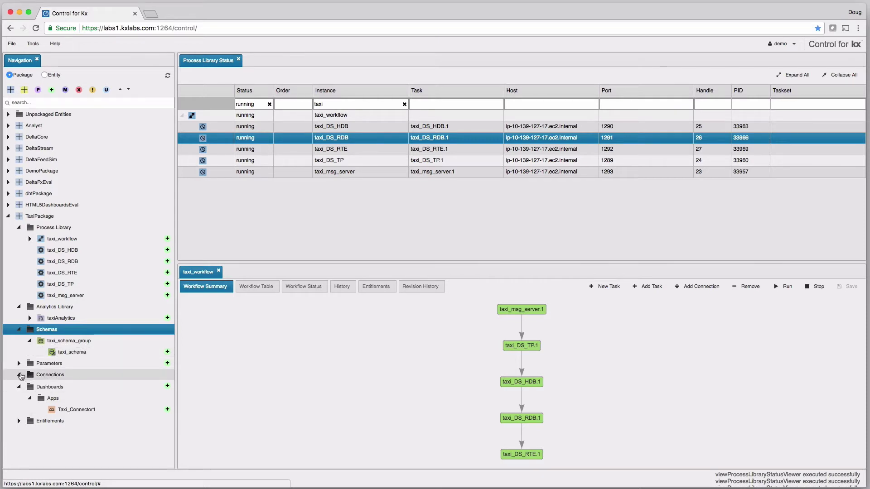
{"action": "left_click", "coordinate": [85, 387]}
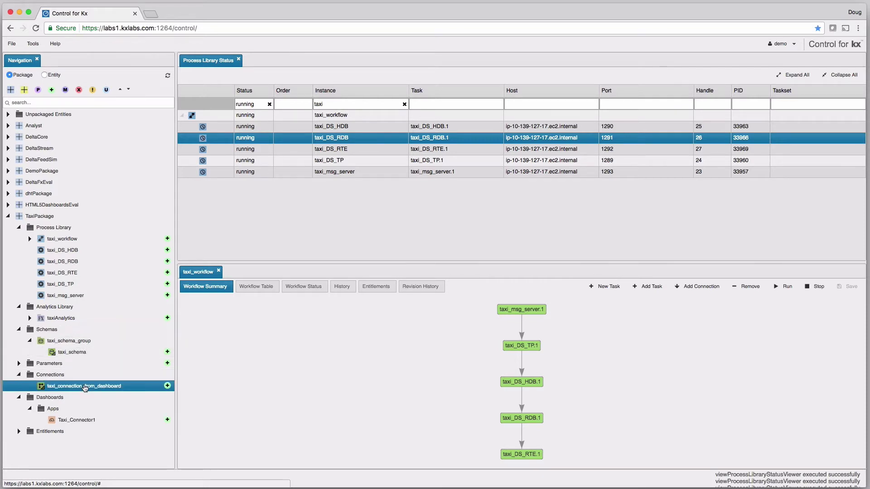
{"action": "left_click", "coordinate": [76, 421]}
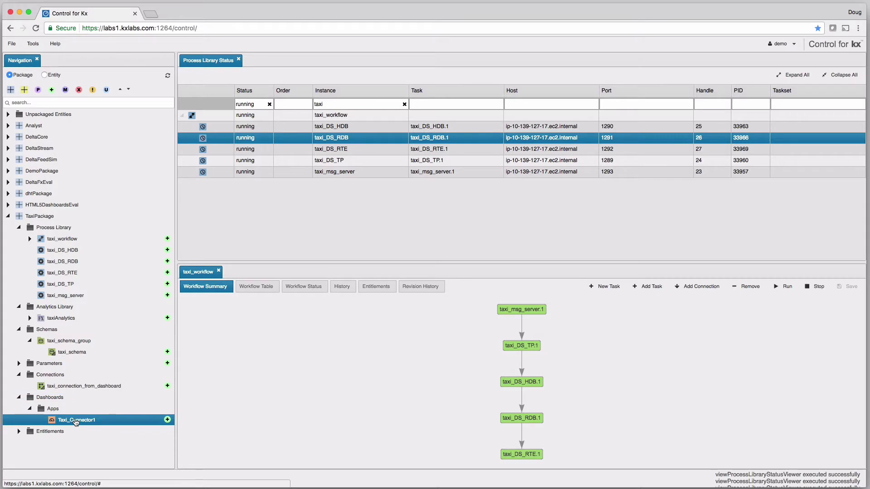
Check TaxiPackage's Entitlements folder, collapse the Connections folder and leave the Schemas folder expanded.
{"action": "left_click", "coordinate": [19, 330]}
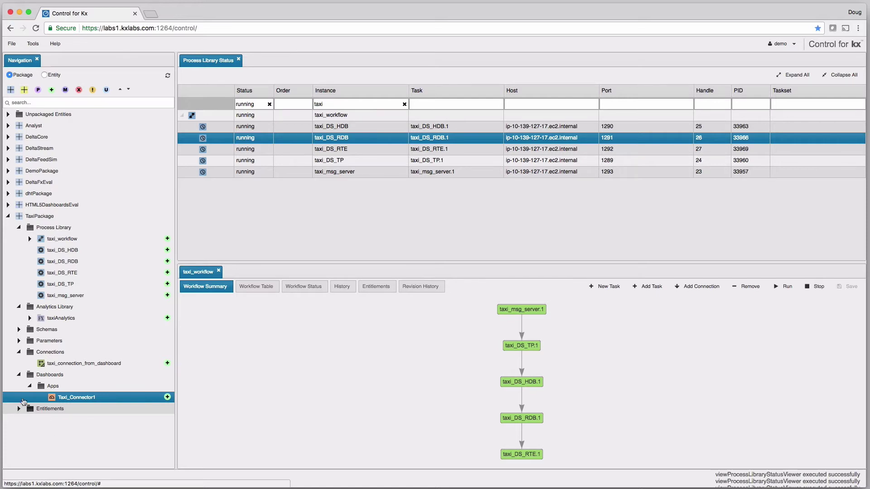
{"action": "left_click", "coordinate": [19, 409]}
{"action": "left_click", "coordinate": [19, 353]}
{"action": "left_click", "coordinate": [19, 330]}
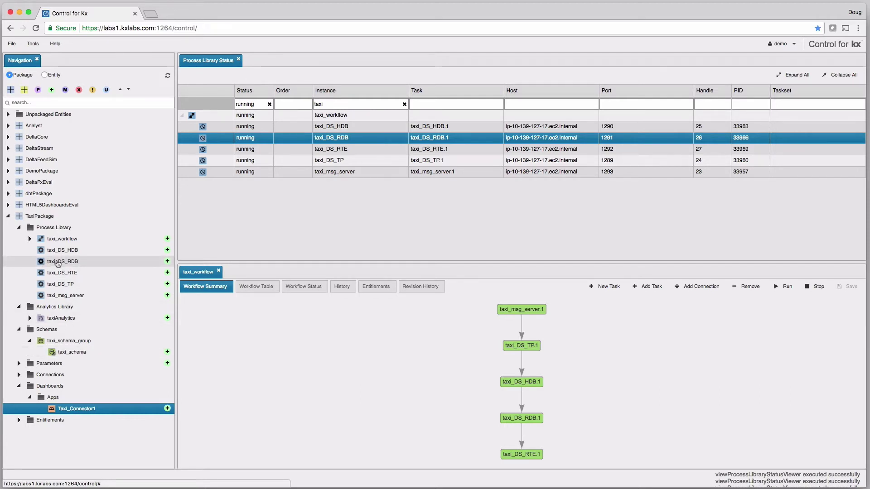
Open the taxi_DS_RDB instance and inspect the port number in its reserved parameters.
{"action": "left_click", "coordinate": [57, 263]}
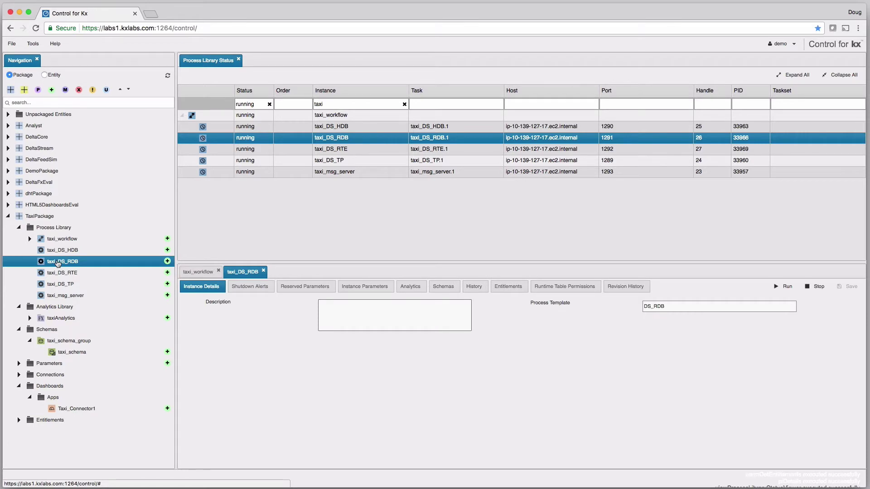
{"action": "left_click", "coordinate": [297, 288]}
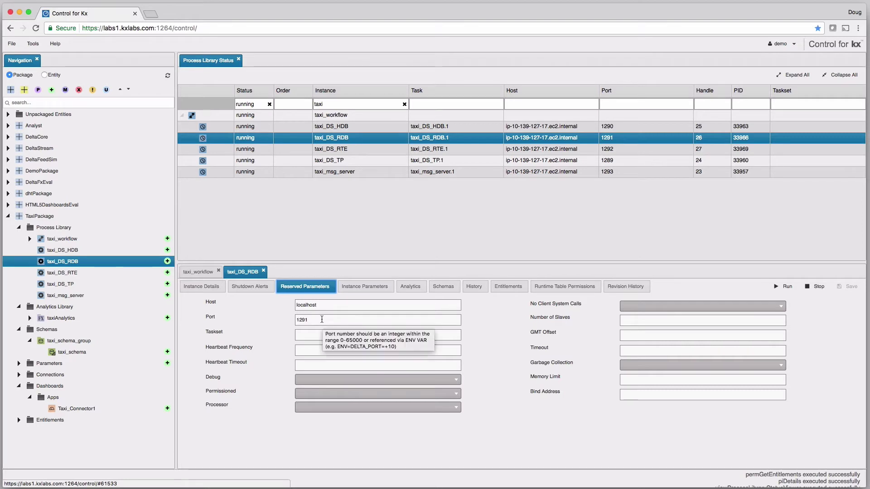
{"action": "left_click_drag", "start_coordinate": [322, 320], "coordinate": [288, 321]}
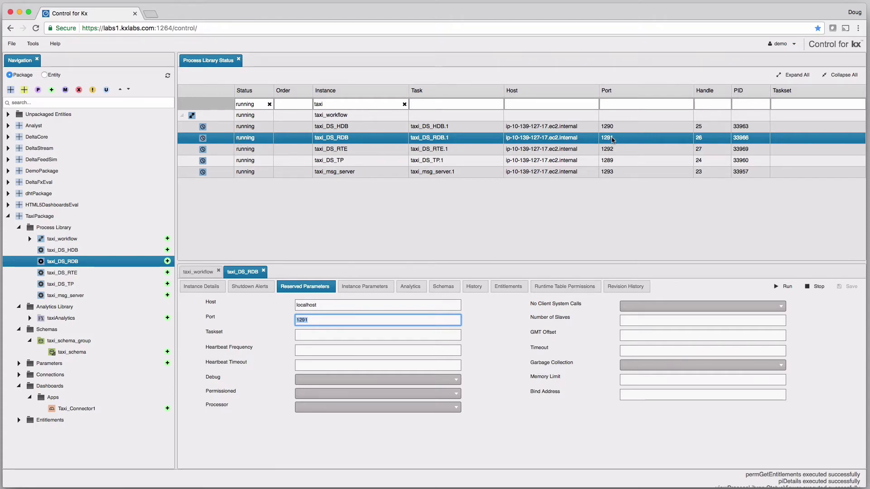
Review taxi_DS_RDB's instance parameters, assigned analytics and schemas, highlighting taxi_schema and taxi_schema_group.
{"action": "left_click", "coordinate": [360, 287]}
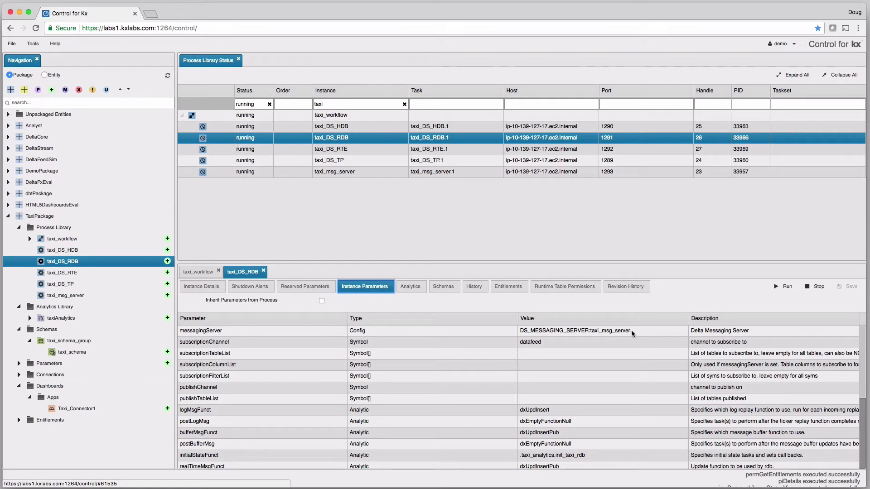
{"action": "left_click", "coordinate": [410, 286]}
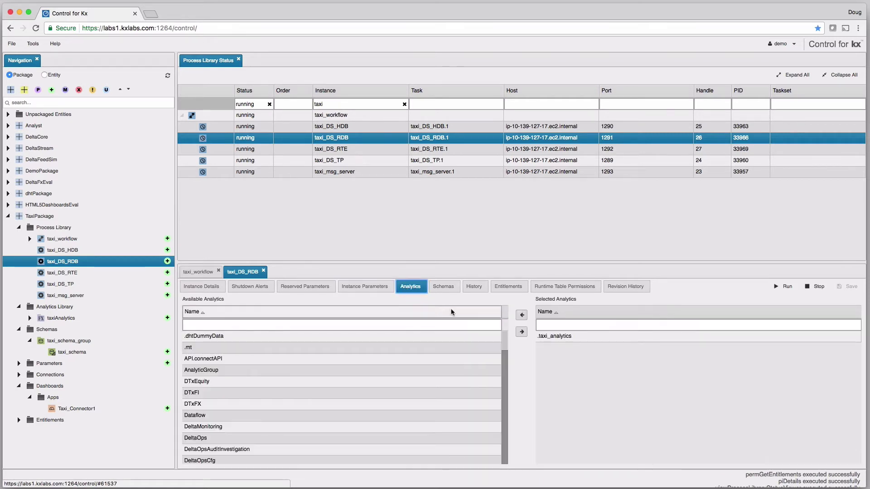
{"action": "left_click", "coordinate": [441, 288]}
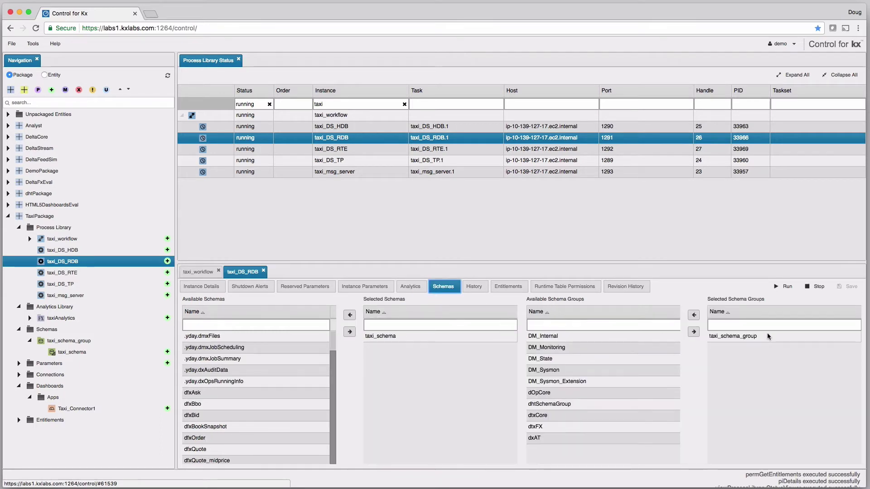
{"action": "left_click", "coordinate": [419, 335]}
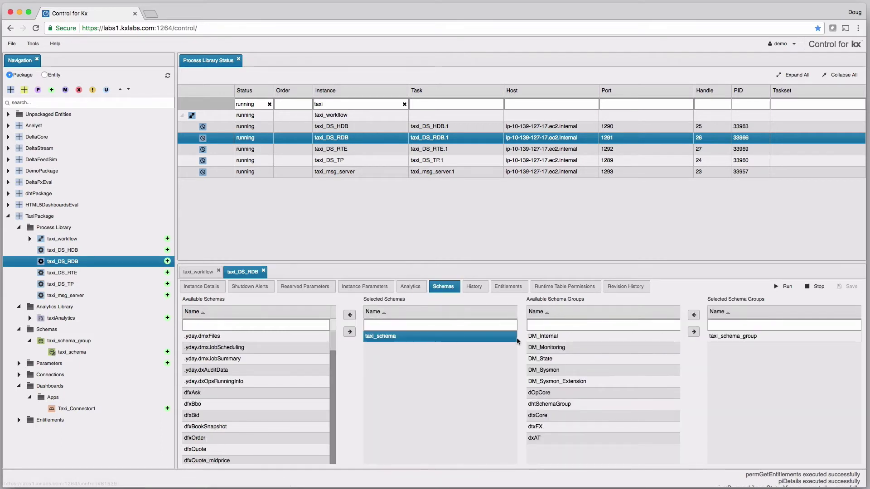
{"action": "left_click", "coordinate": [802, 338]}
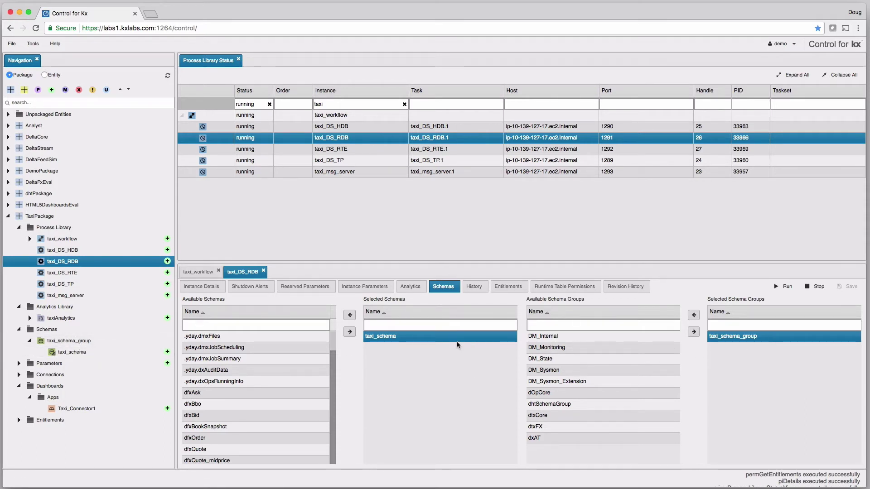
View the user entitlements and the run history of the taxi_DS_RDB instance.
{"action": "left_click", "coordinate": [508, 286]}
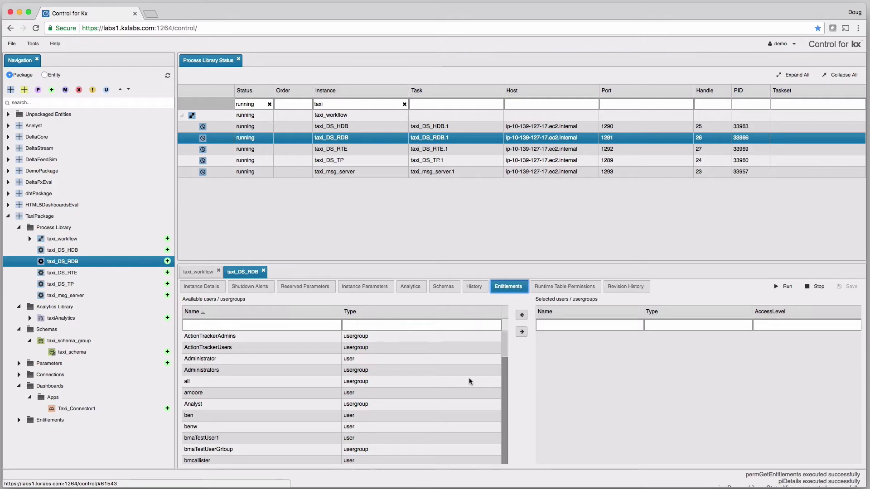
{"action": "left_click", "coordinate": [474, 287]}
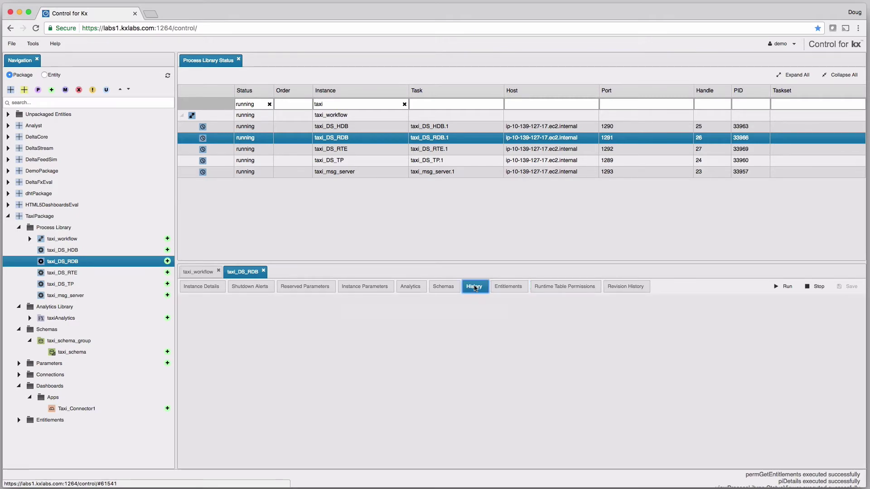
{"action": "left_click", "coordinate": [474, 288]}
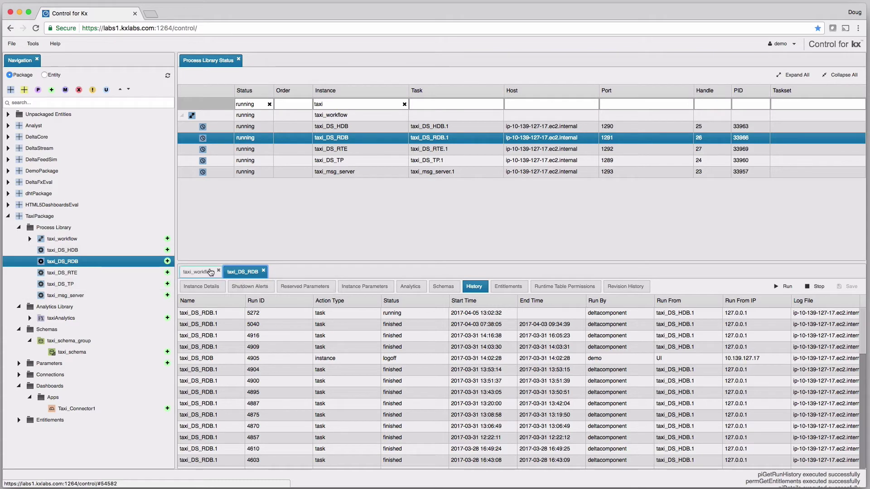
View the taxi_workflow summary diagram and open taxi_schema to review its schema table columns.
{"action": "left_click", "coordinate": [199, 272]}
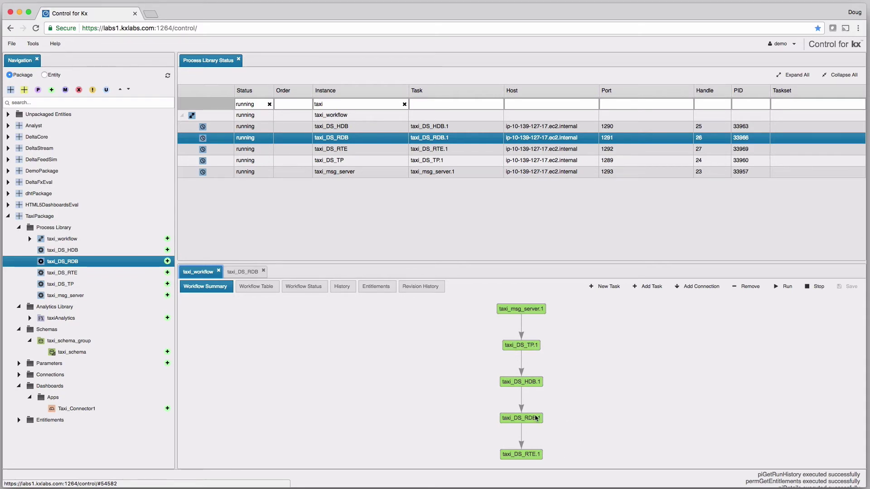
{"action": "left_click", "coordinate": [75, 352]}
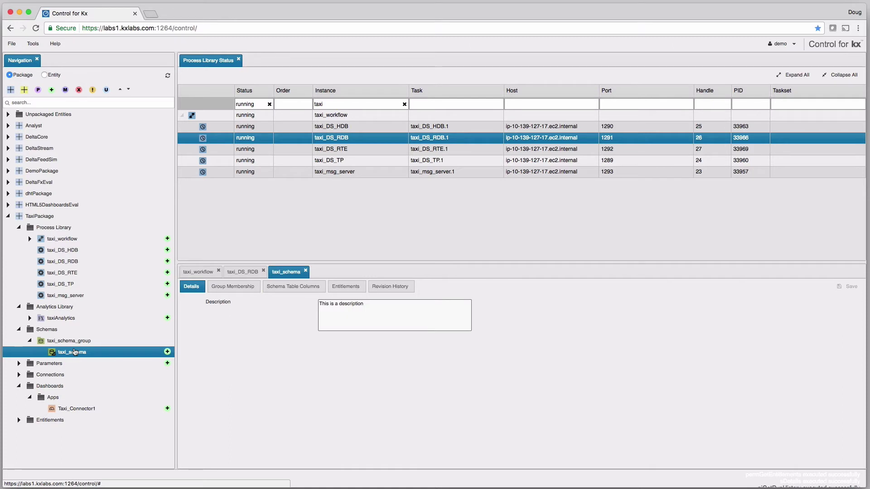
{"action": "left_click", "coordinate": [294, 287]}
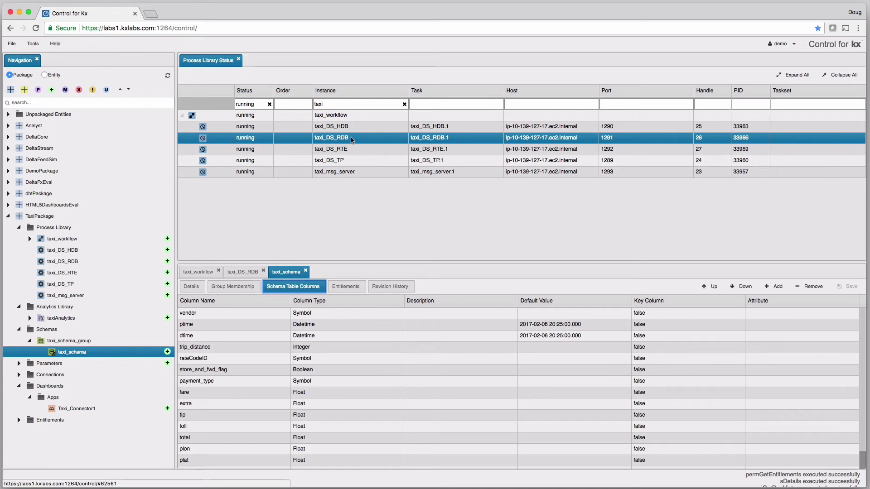
Open the running taxi_DS_RDB.1 process in Analyst for Kx with the .taxi_analytics.init_taxi_rdb function displayed.
{"action": "left_click", "coordinate": [380, 139]}
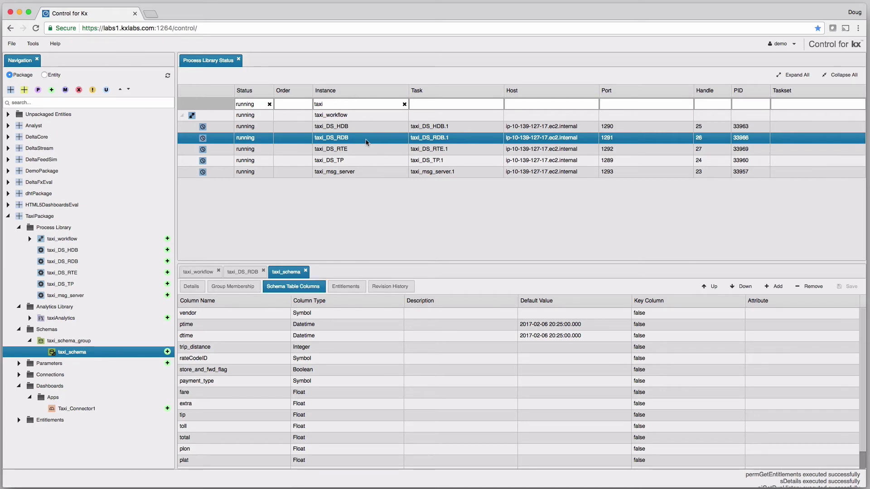
{"action": "right_click", "coordinate": [365, 142]}
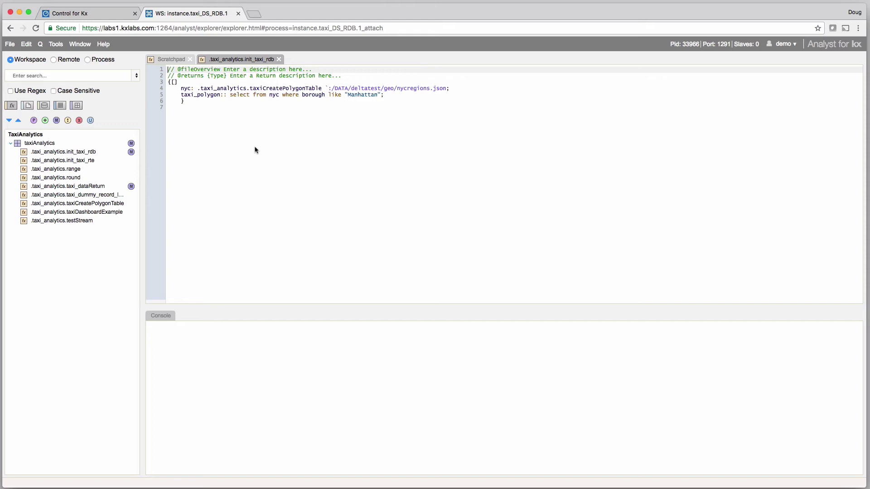
Look at the Export to Control options for the taxiAnalytics module without exporting anything.
{"action": "left_click", "coordinate": [64, 145]}
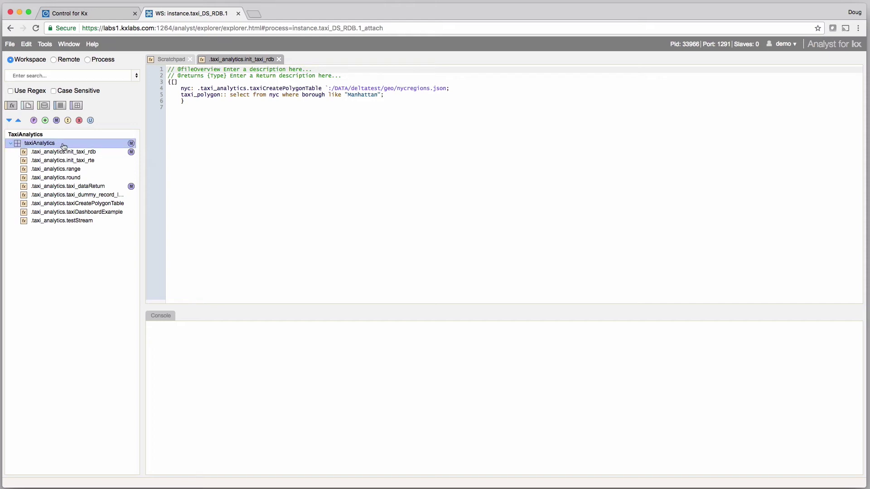
{"action": "right_click", "coordinate": [64, 146]}
{"action": "mouse_move", "coordinate": [102, 258]}
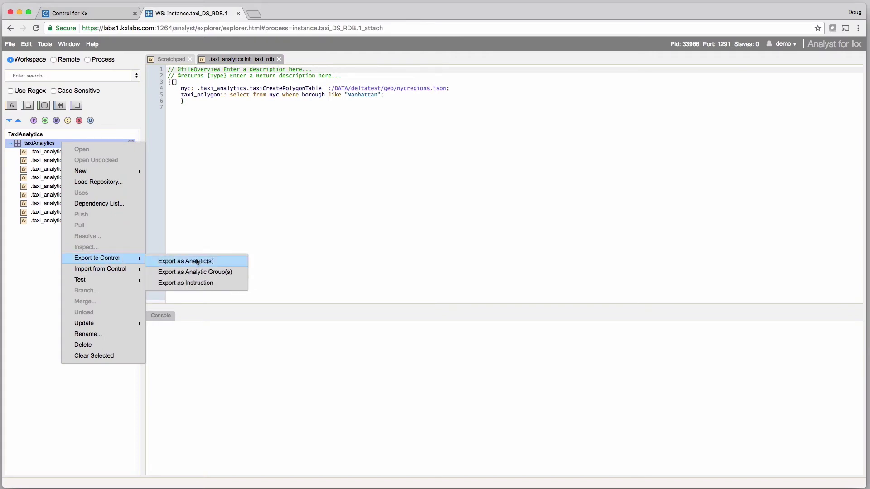
{"action": "left_click", "coordinate": [336, 163]}
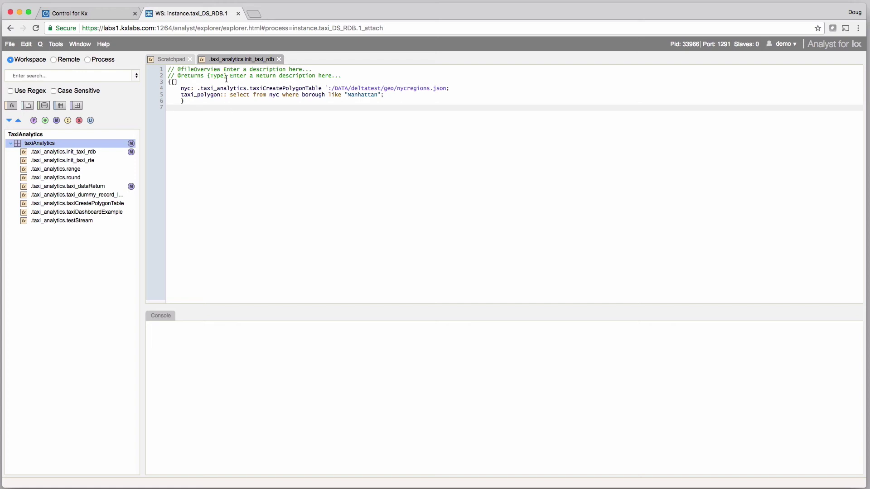
Examine the body of .taxi_analytics.init_taxi_rdb, including the lines that build nyc and taxi_polygon.
{"action": "left_click_drag", "start_coordinate": [186, 101], "coordinate": [159, 84]}
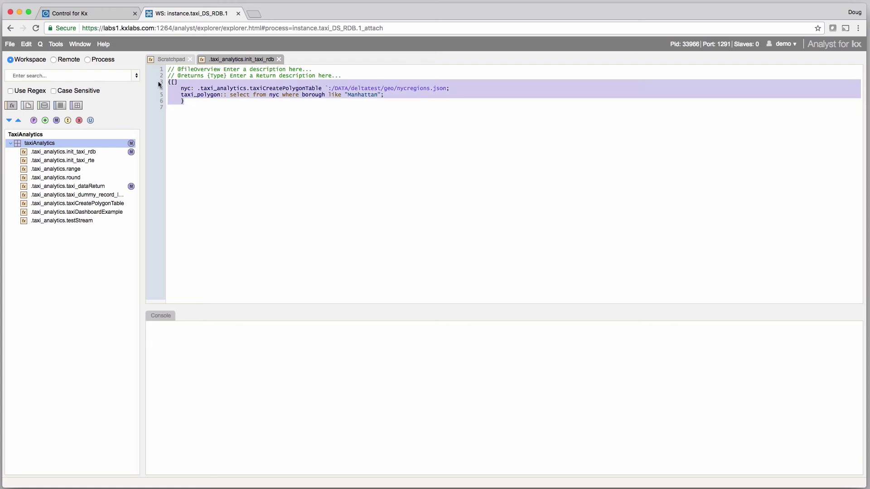
{"action": "left_click", "coordinate": [318, 102]}
{"action": "left_click", "coordinate": [397, 94]}
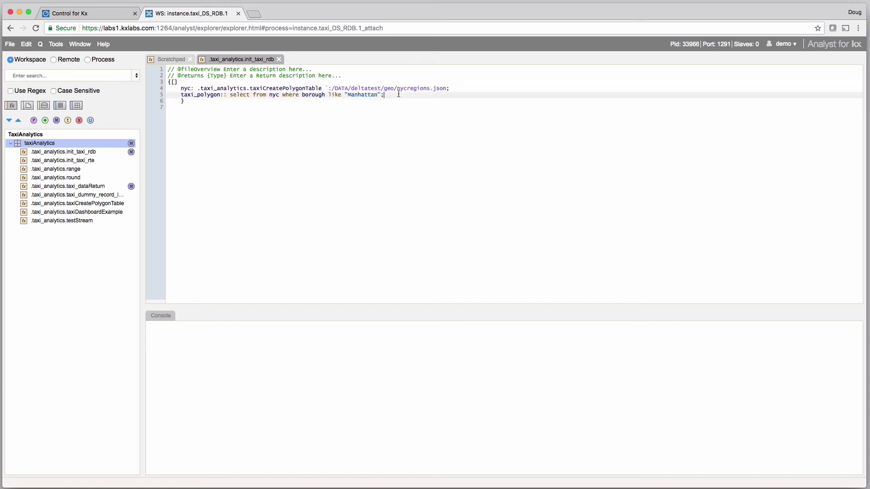
{"action": "left_click", "coordinate": [473, 87]}
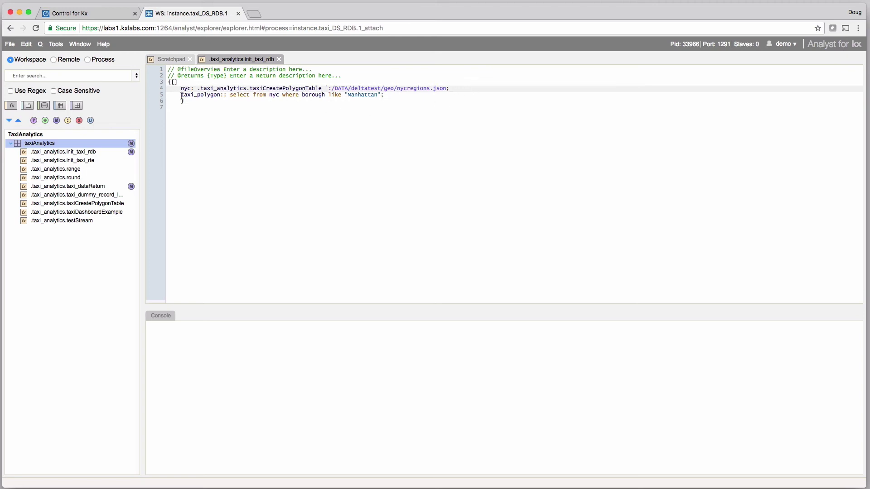
{"action": "left_click", "coordinate": [386, 94]}
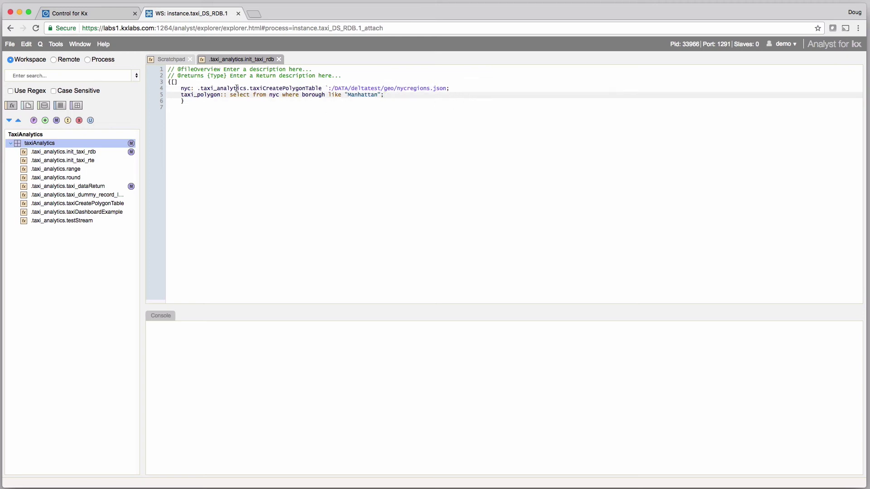
Display the taxi_schema table from the Scratchpad in the console and view its column headers and first rows.
{"action": "left_click", "coordinate": [169, 60]}
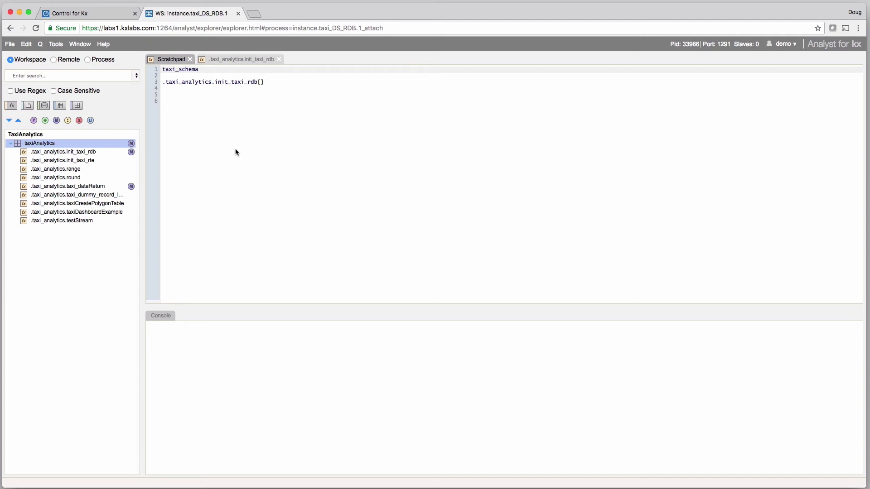
{"action": "right_click", "coordinate": [205, 68]}
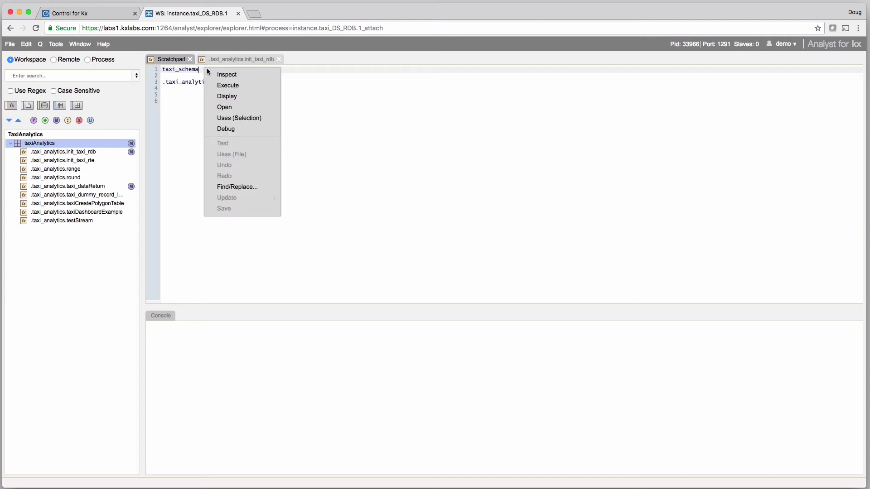
{"action": "left_click", "coordinate": [235, 97]}
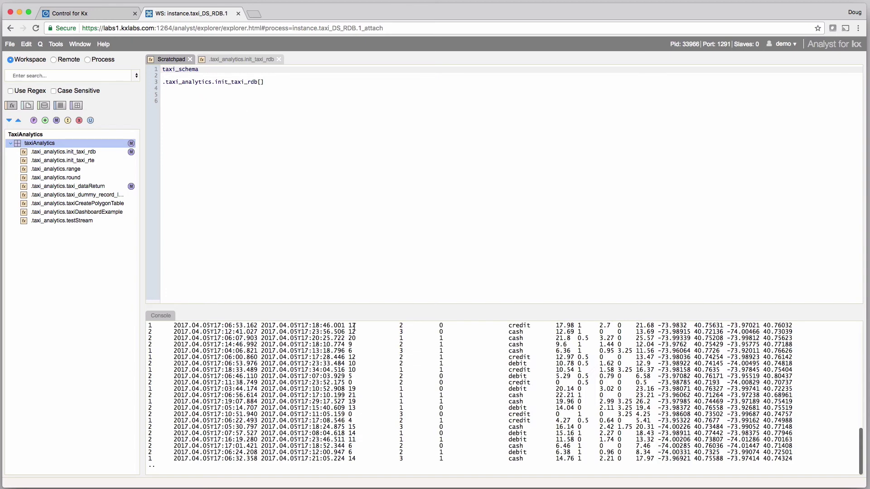
{"action": "scroll", "coordinate": [356, 349], "scroll_direction": "up", "scroll_amount": 15}
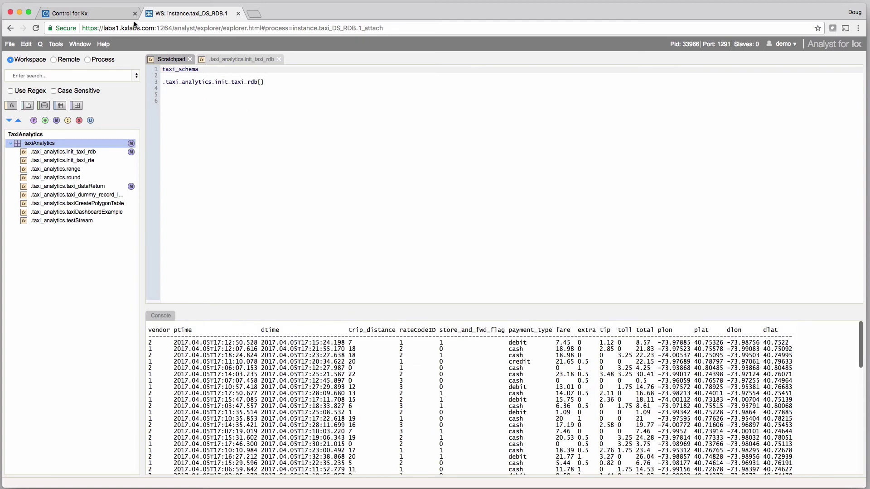
Switch back to Control for Kx and check the schemas and schema groups assigned to taxi_DS_RDB.
{"action": "left_click", "coordinate": [111, 17]}
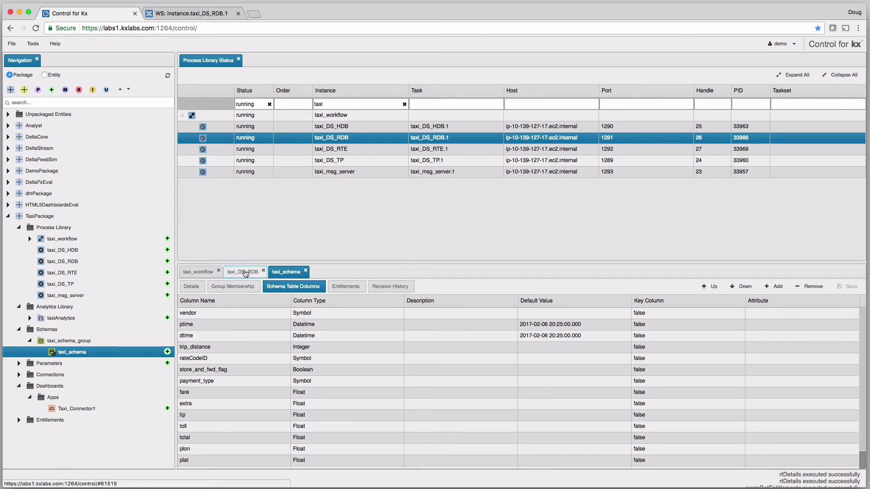
{"action": "left_click", "coordinate": [245, 272]}
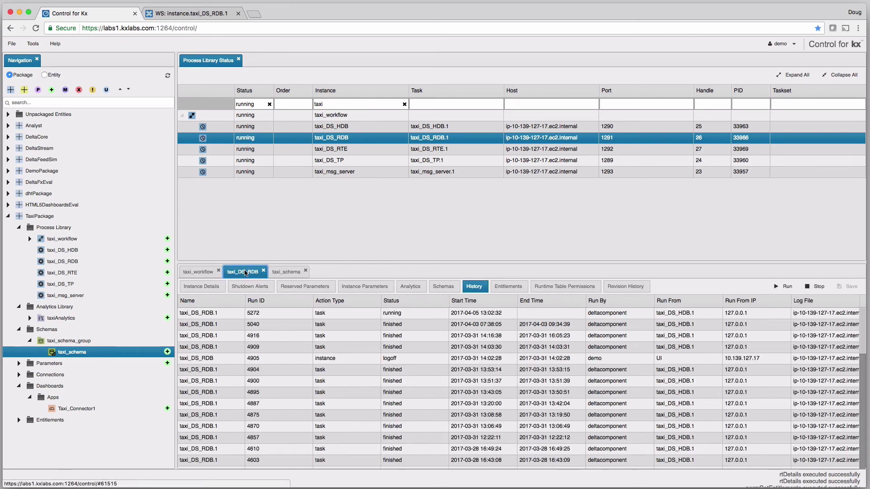
{"action": "left_click", "coordinate": [444, 287]}
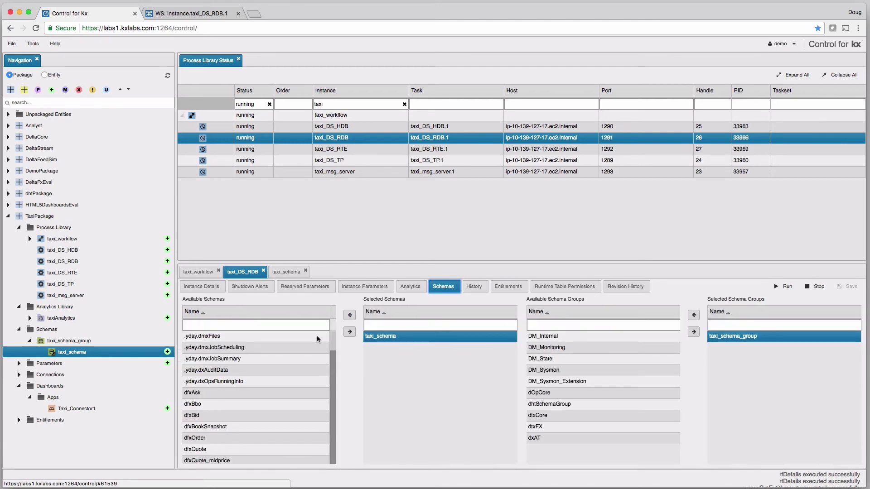
Return to Analyst for Kx, look through the taxi_schema console output and point out the Scratchpad's init_taxi_rdb call.
{"action": "left_click", "coordinate": [195, 17]}
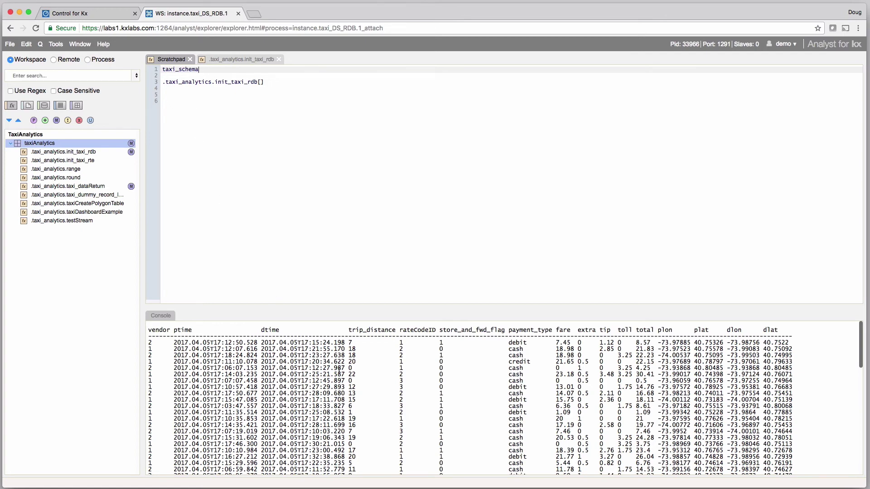
{"action": "scroll", "coordinate": [344, 390], "scroll_direction": "down", "scroll_amount": 10}
{"action": "scroll", "coordinate": [339, 370], "scroll_direction": "up", "scroll_amount": 10}
{"action": "left_click", "coordinate": [279, 82]}
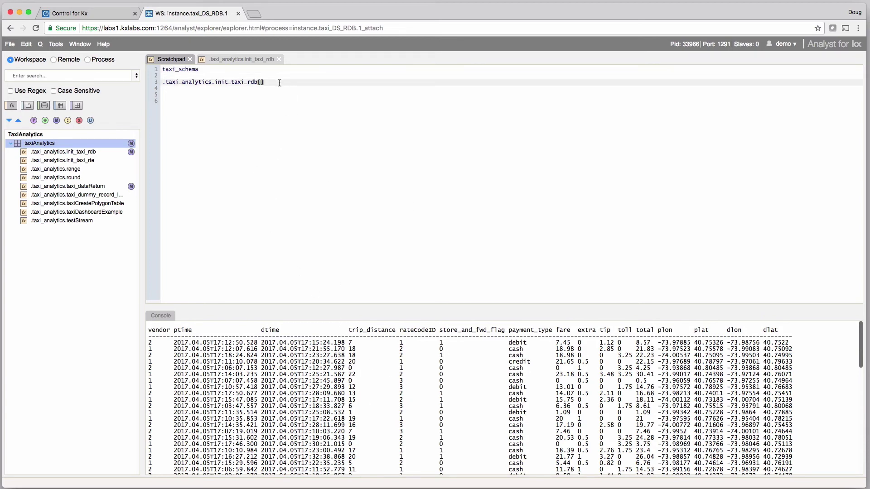
Browse the process namespaces, expand the Global namespace's tables and select taxi_schema.
{"action": "left_click", "coordinate": [96, 62]}
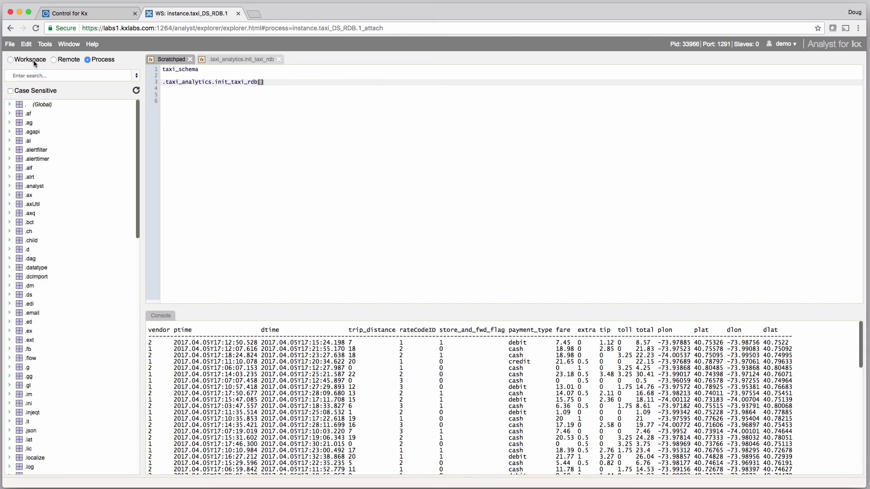
{"action": "scroll", "coordinate": [86, 182], "scroll_direction": "down", "scroll_amount": 10}
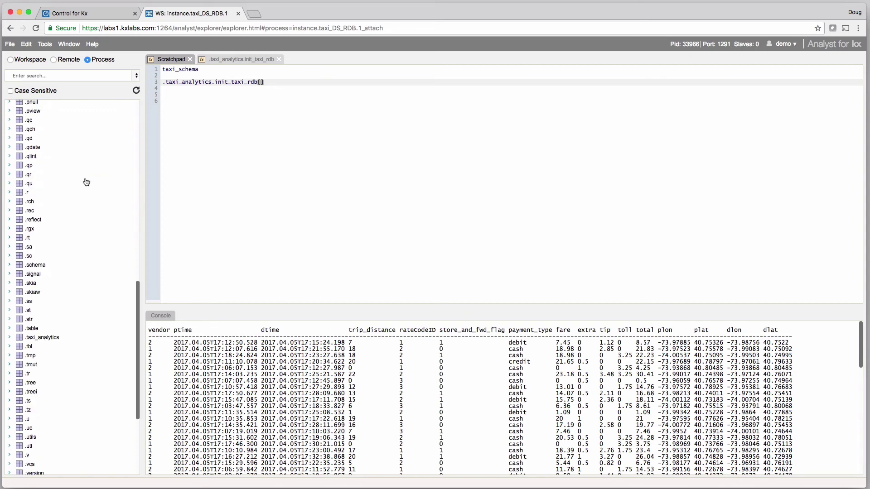
{"action": "scroll", "coordinate": [85, 181], "scroll_direction": "up", "scroll_amount": 10}
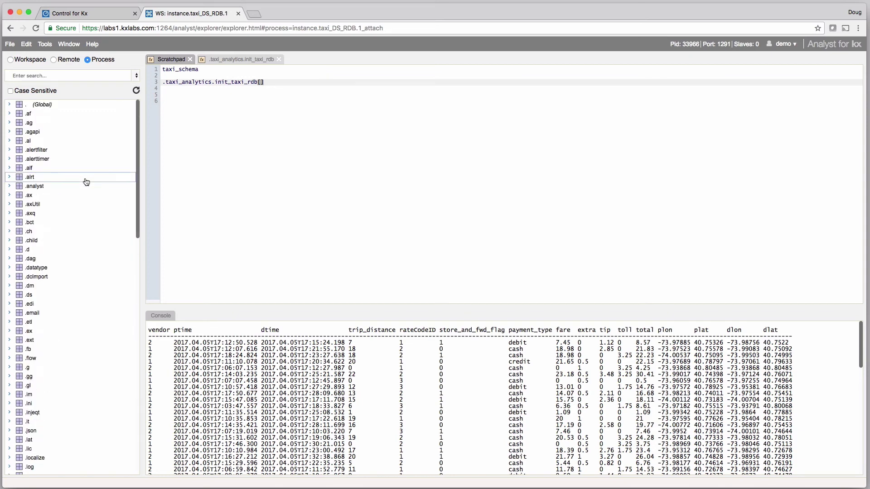
{"action": "left_click", "coordinate": [10, 104]}
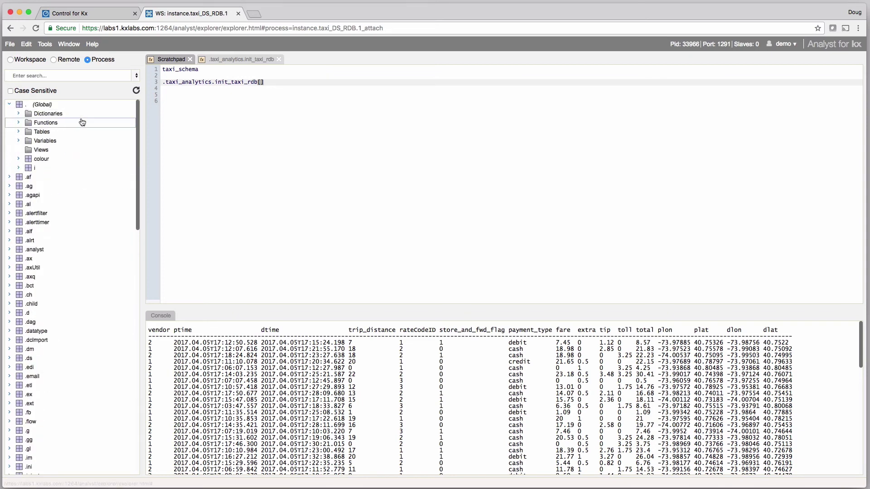
{"action": "left_click", "coordinate": [18, 132]}
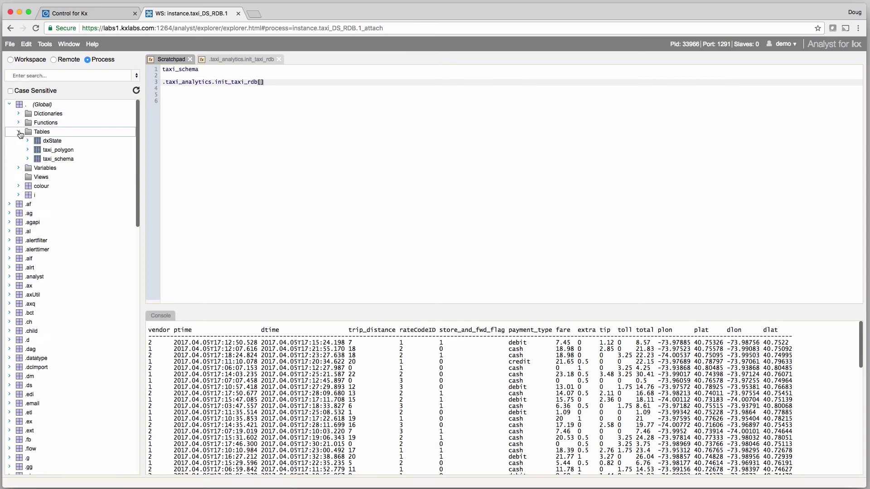
{"action": "left_click", "coordinate": [62, 162]}
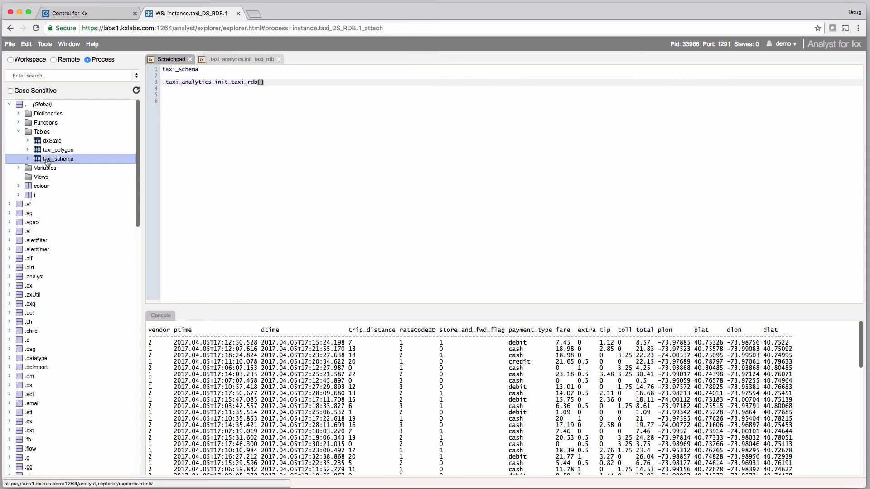
Check the actions available for the taxi_schema table and return to the taxi_schema line in the Scratchpad.
{"action": "right_click", "coordinate": [68, 162]}
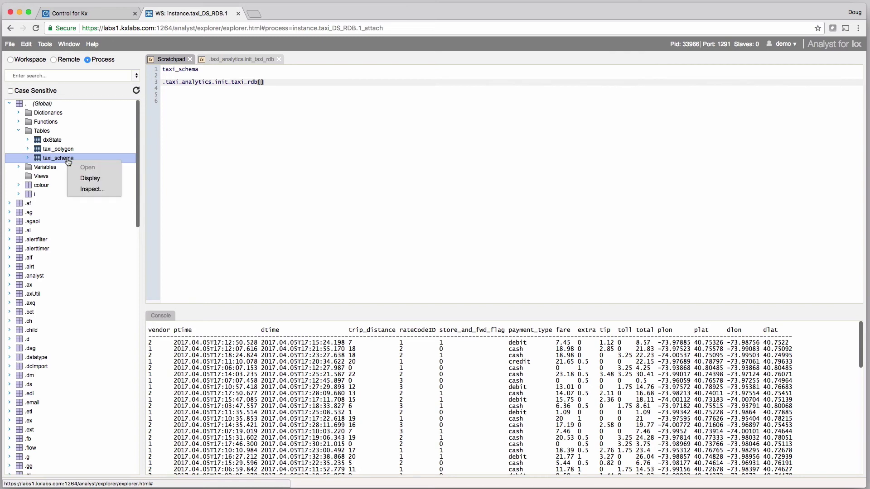
{"action": "left_click", "coordinate": [63, 162]}
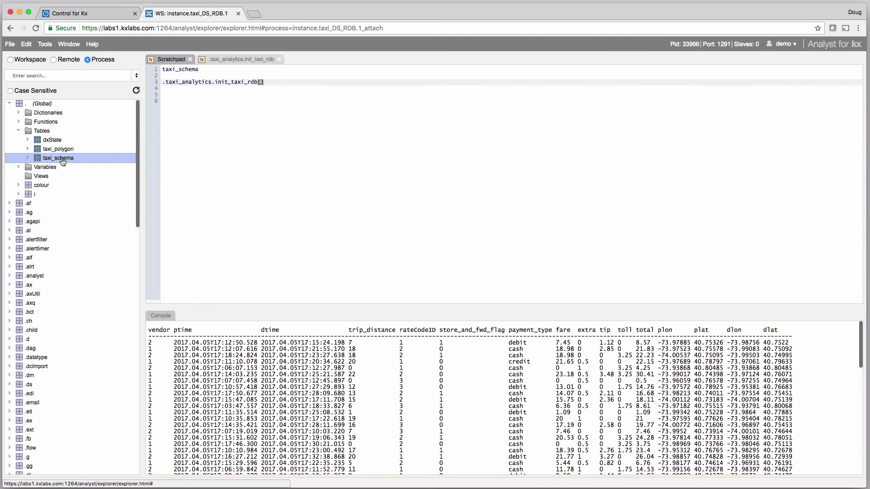
{"action": "right_click", "coordinate": [62, 161]}
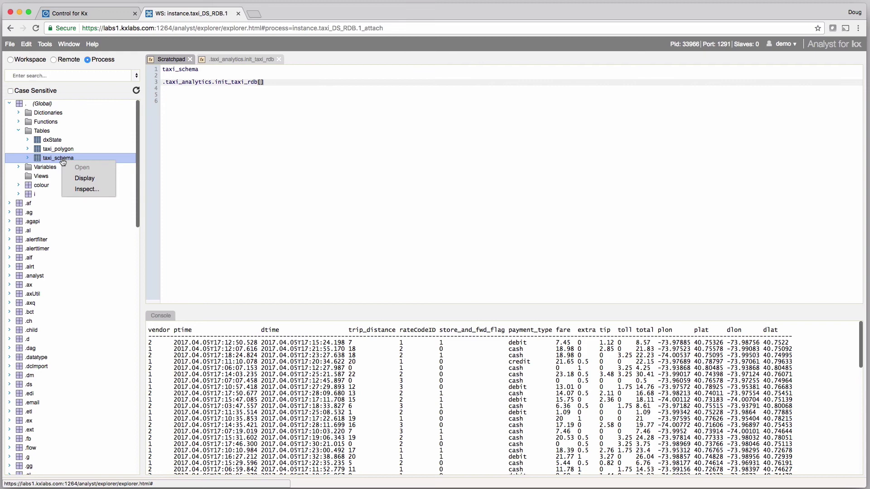
{"action": "left_click", "coordinate": [63, 161]}
{"action": "left_click", "coordinate": [232, 112]}
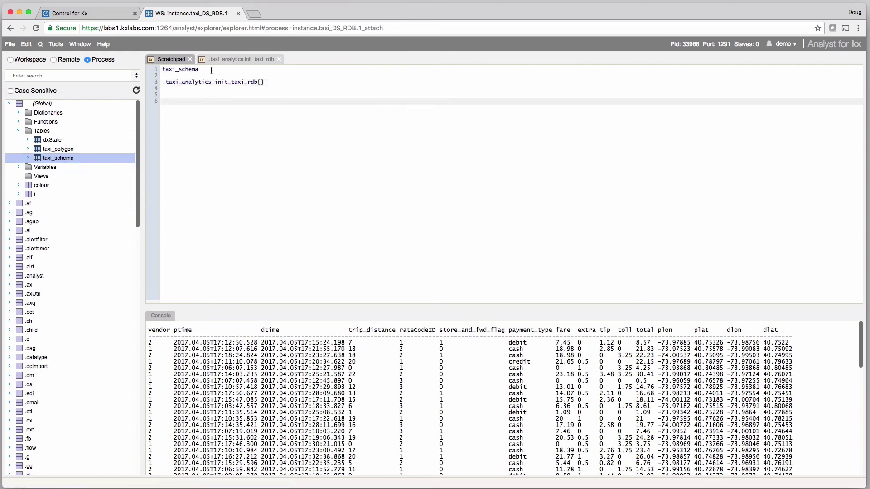
{"action": "left_click", "coordinate": [211, 70]}
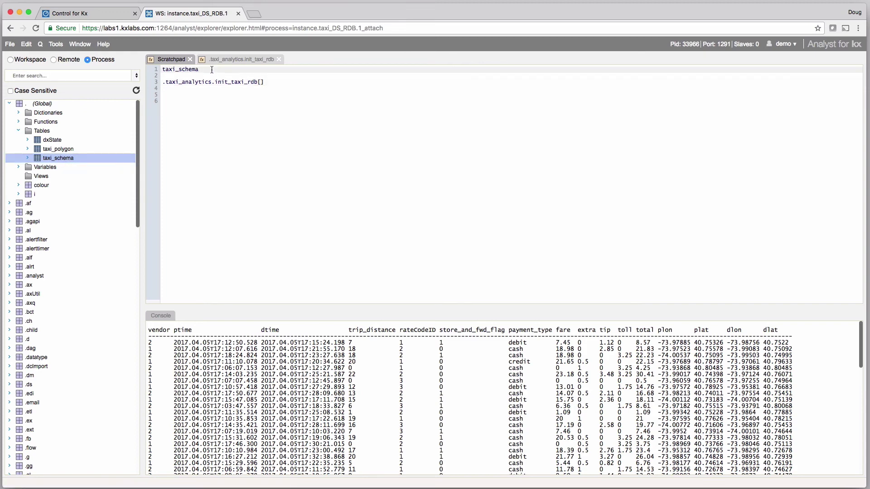
Switch to Control for Kx and open TaxiPackage's Taxi_Connector1 dashboard in Dashboards for Kx.
{"action": "left_click", "coordinate": [105, 16]}
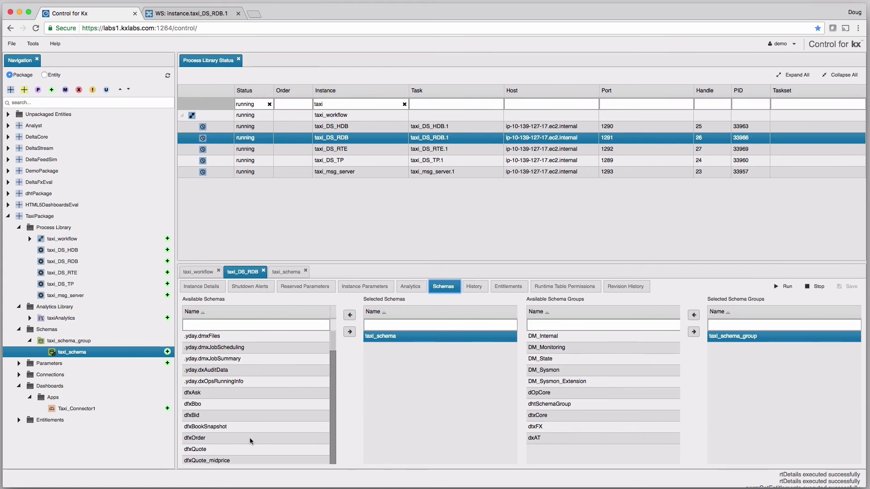
{"action": "left_click", "coordinate": [81, 409]}
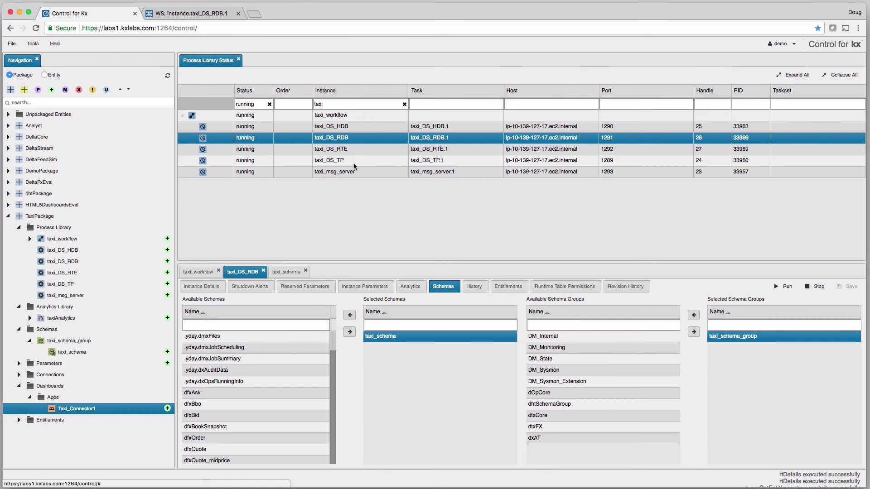
{"action": "right_click", "coordinate": [82, 410]}
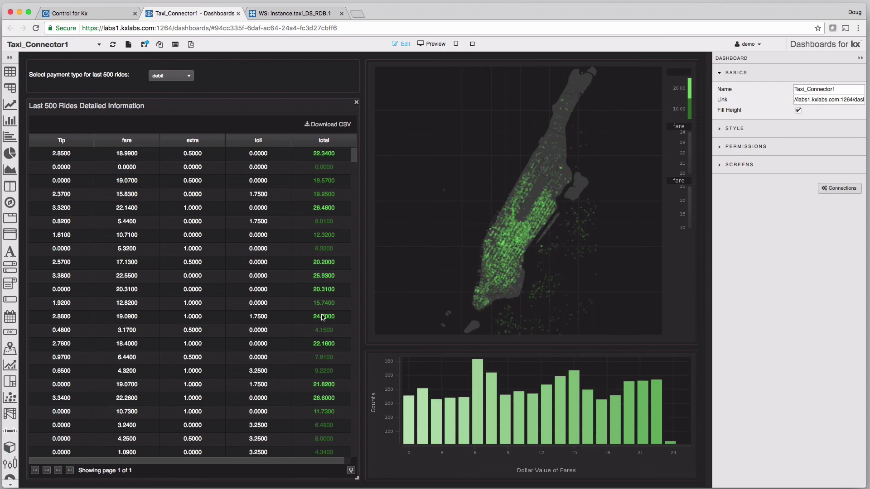
Inspect the settings of the dashboard's map, rides table and fares bar chart, and show the dashboard in preview mode.
{"action": "left_click", "coordinate": [521, 200]}
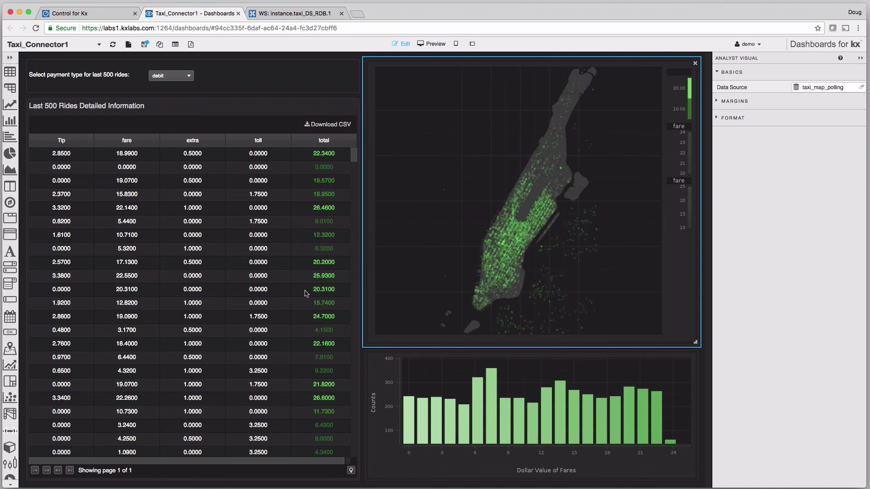
{"action": "left_click", "coordinate": [179, 290]}
{"action": "left_click", "coordinate": [476, 411]}
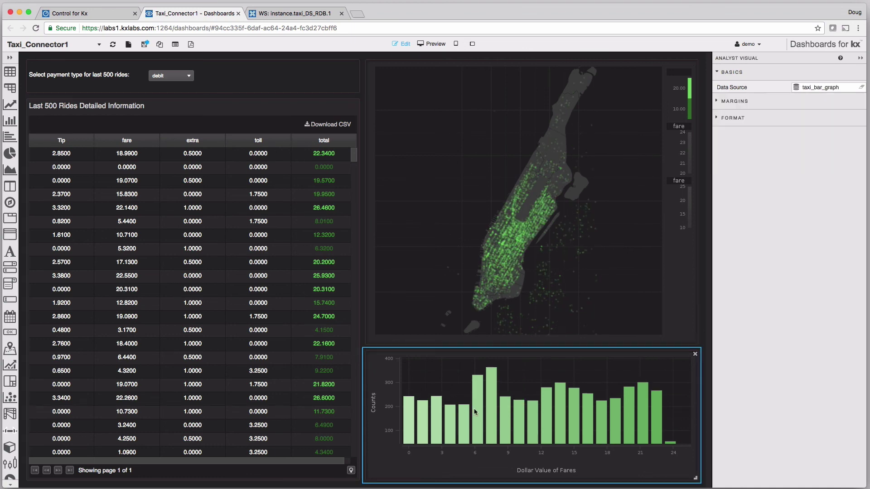
{"action": "left_click", "coordinate": [434, 43]}
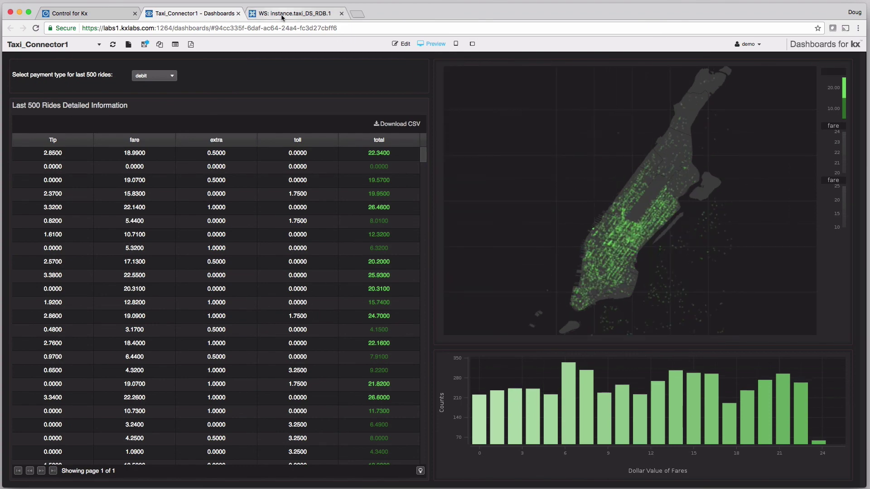
Revisit the process list in Control for Kx and view the .taxi_analytics.init_taxi_rdb function in Analyst for Kx.
{"action": "left_click", "coordinate": [95, 14]}
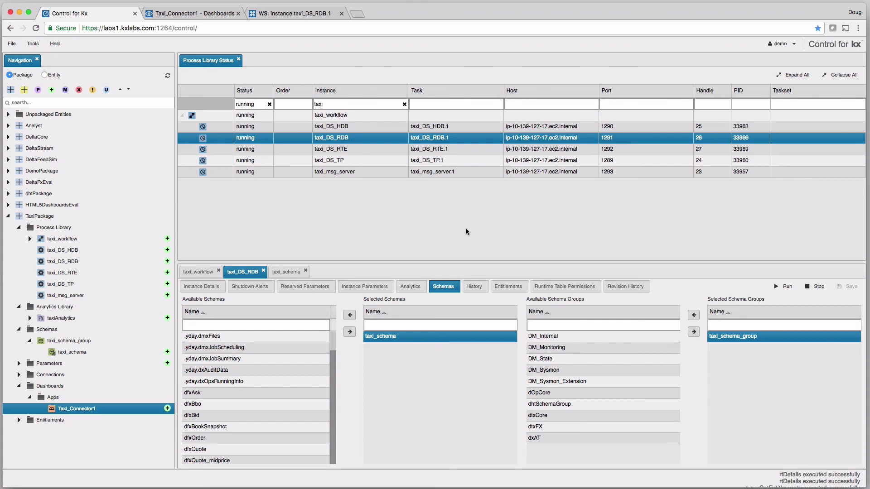
{"action": "left_click", "coordinate": [287, 14]}
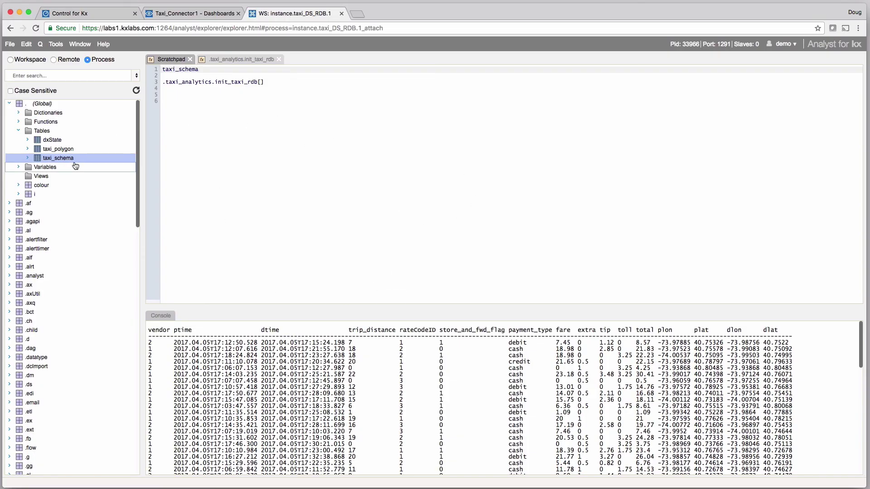
{"action": "left_click", "coordinate": [245, 60]}
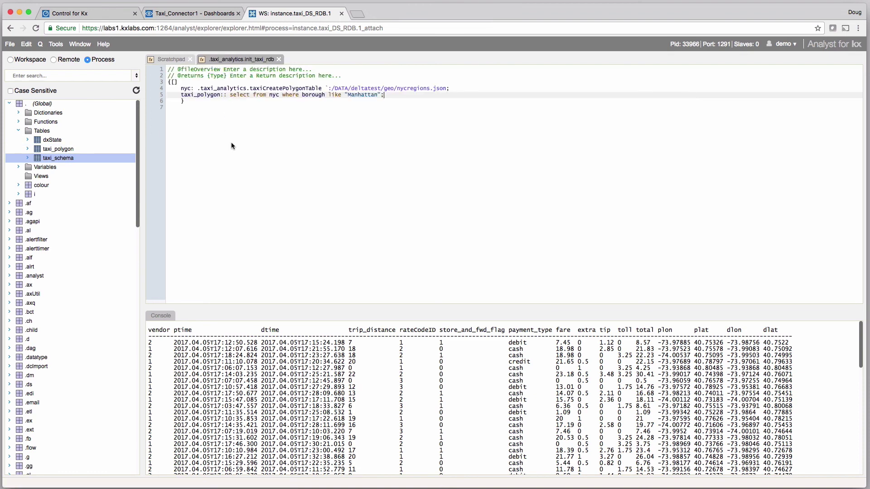
Look over the Taxi_Connector1 preview in Dashboards for Kx once more and return to Control for Kx.
{"action": "left_click", "coordinate": [185, 15]}
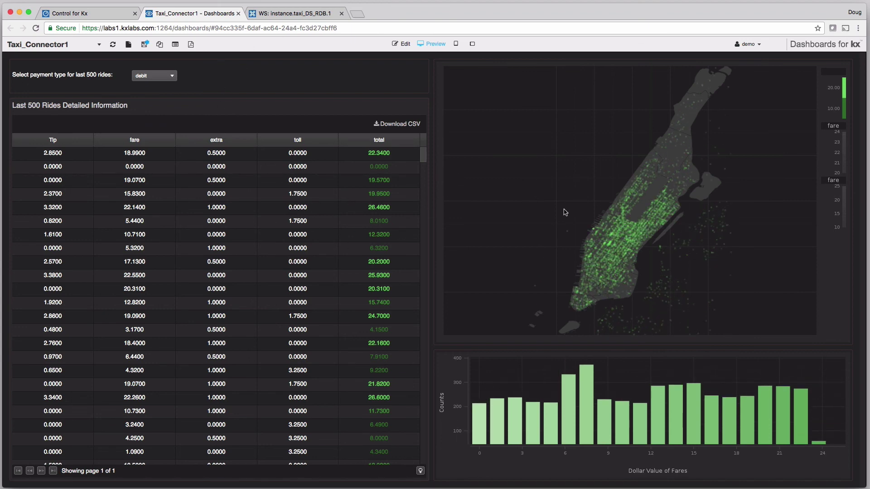
{"action": "left_click", "coordinate": [104, 13]}
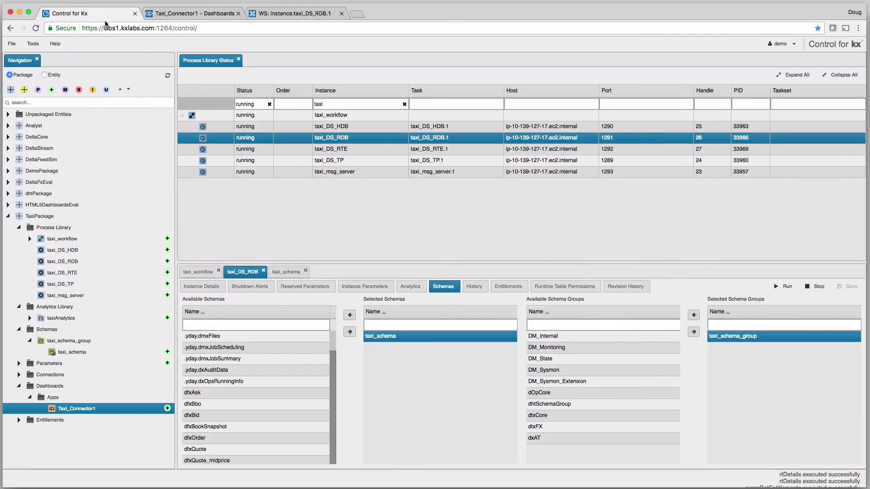